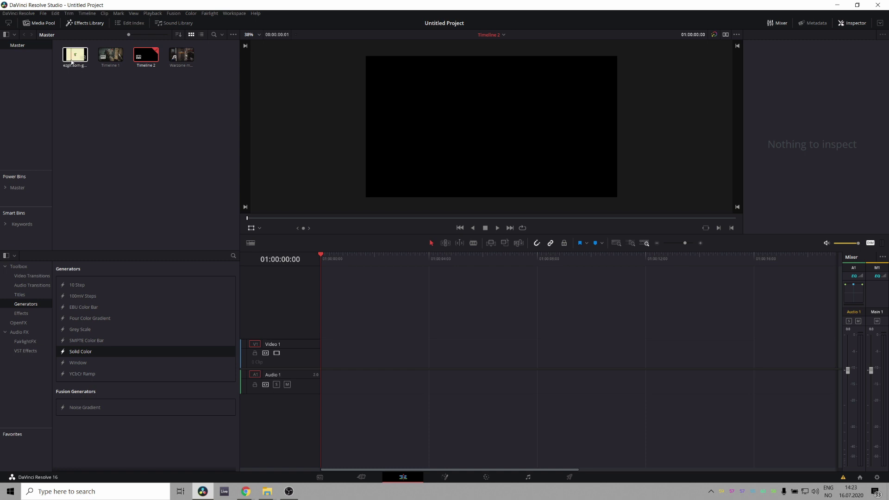
Step: Place the ezgif cactus clip at the start of Video 1 and play it back
drag(76, 56, 335, 353)
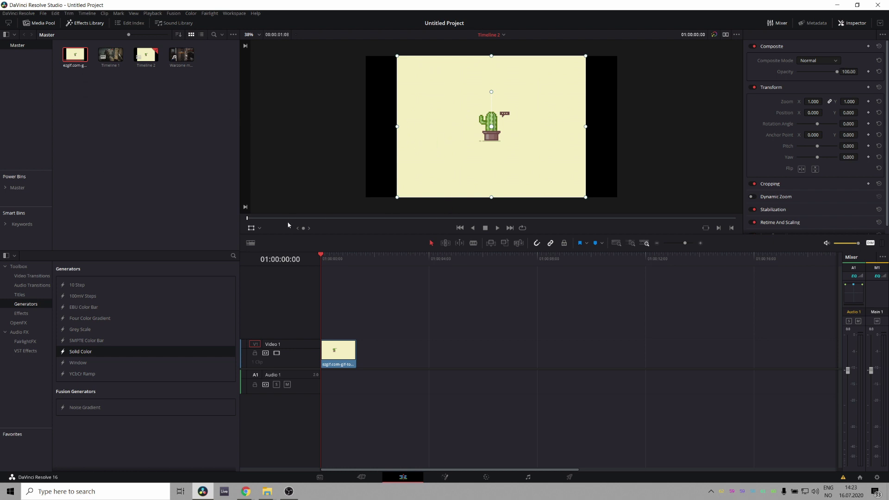
drag(288, 217, 371, 225)
key(space)
drag(684, 243, 689, 243)
Step: Paste a second copy of the cactus clip right after the first and play both back
click(390, 356)
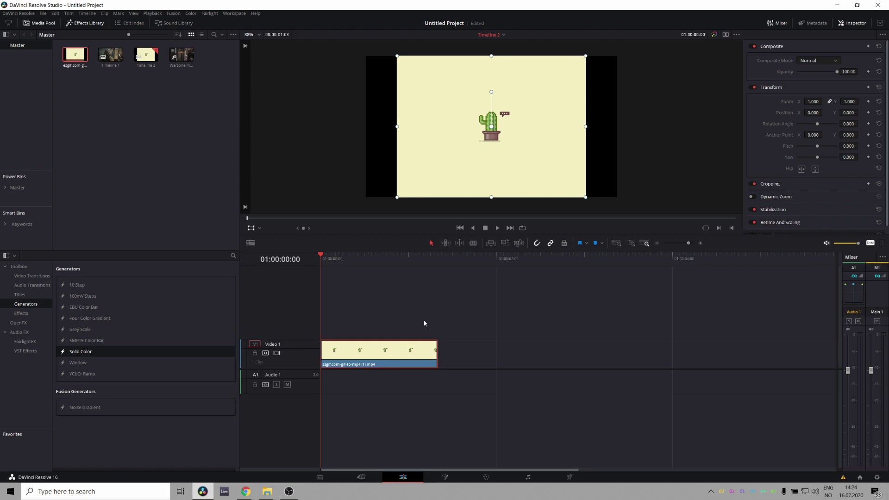
key(Down)
key(ctrl+v)
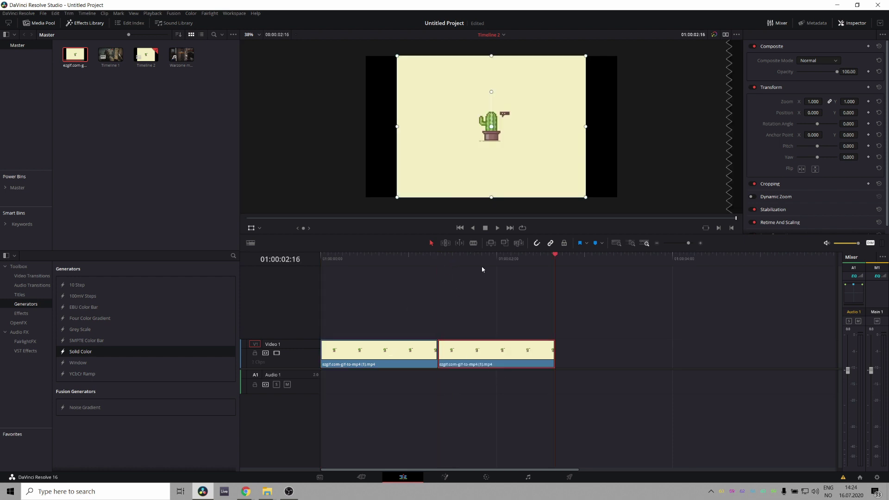
drag(321, 261, 251, 324)
key(space)
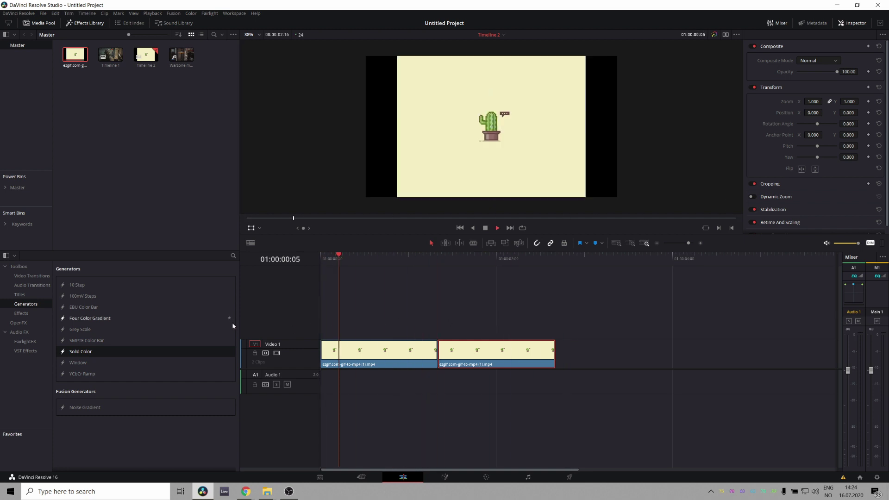
key(space)
key(ctrl+a)
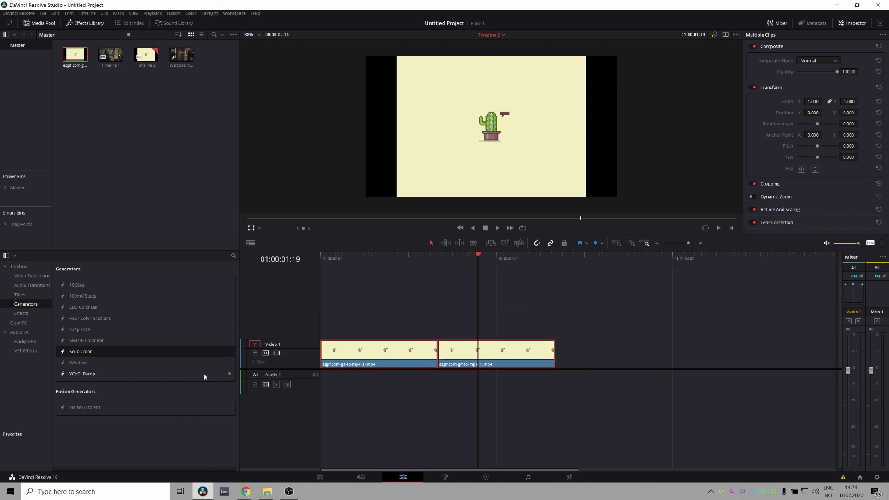
Step: Move both cactus clips up to Video 2 and add a Solid Color clip on Video 1 that ends where they end
key(alt+Up)
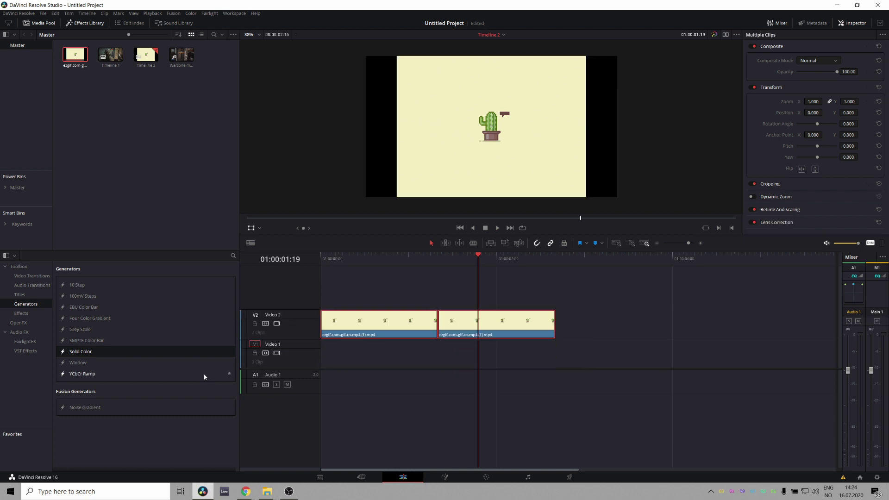
click(353, 375)
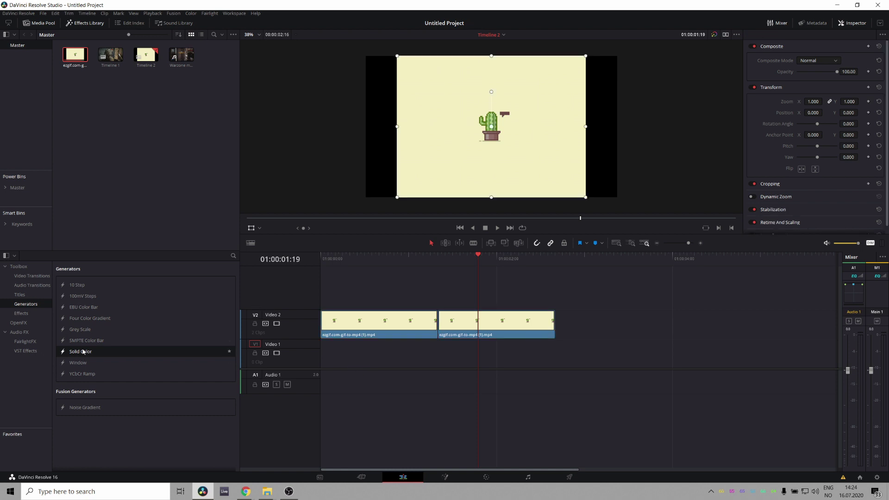
drag(84, 351, 333, 358)
click(554, 262)
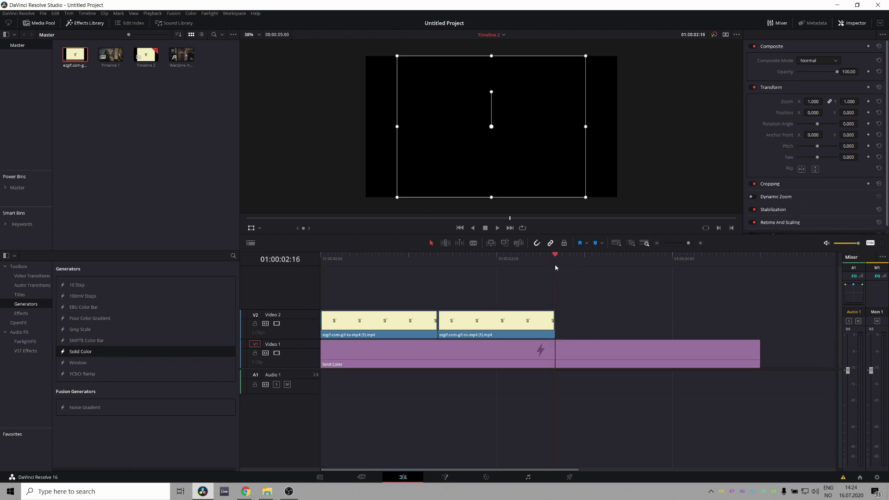
drag(759, 354, 555, 354)
Step: Tint the Solid Color clip cream by sampling the background colour from the viewer
click(397, 259)
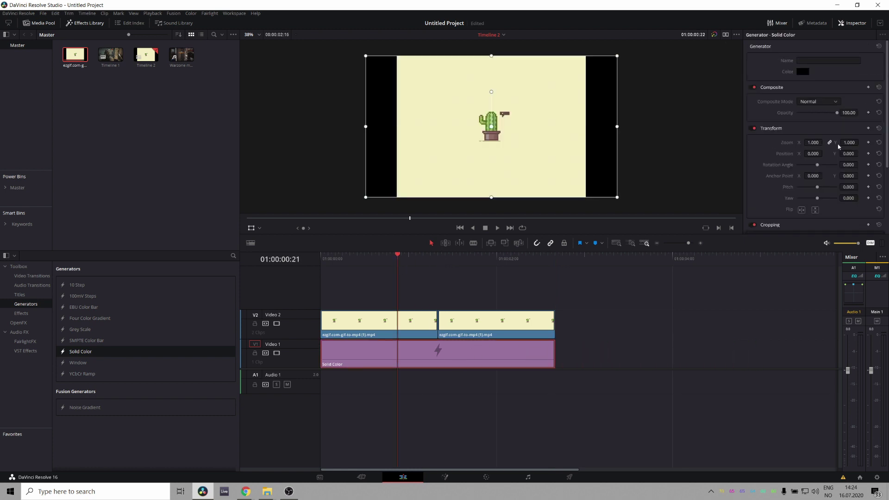
click(802, 71)
click(398, 238)
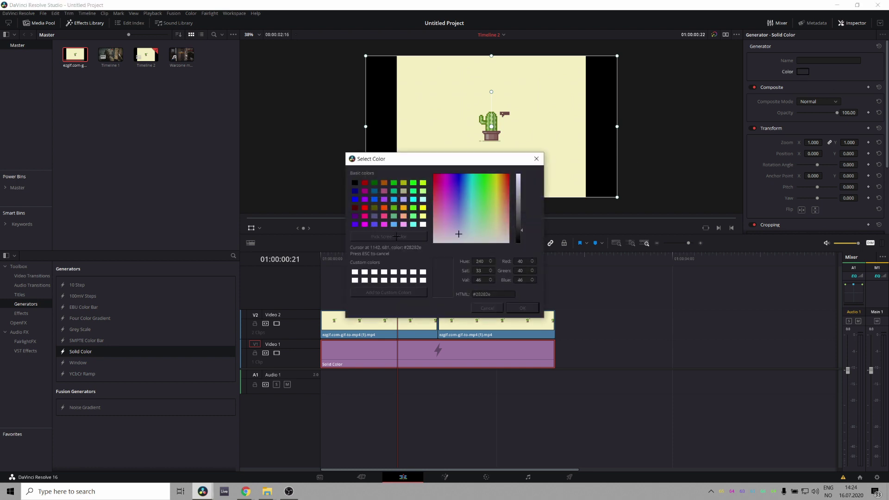
click(440, 103)
click(522, 308)
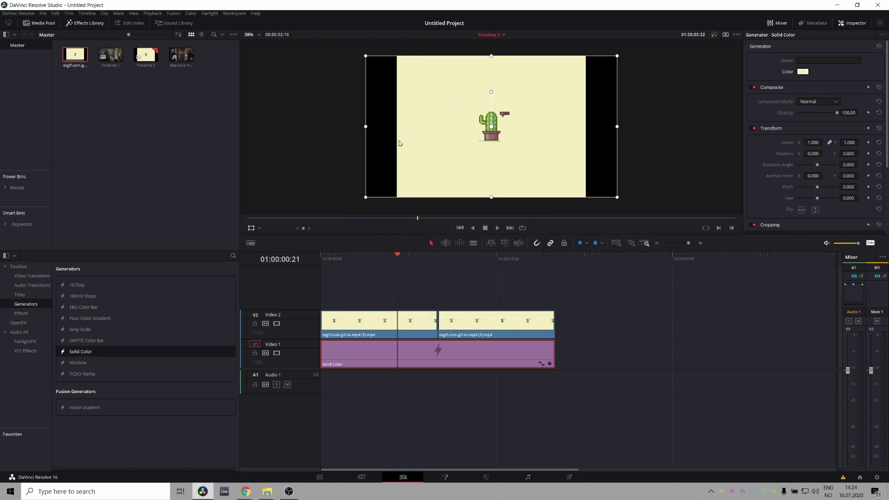
click(422, 324)
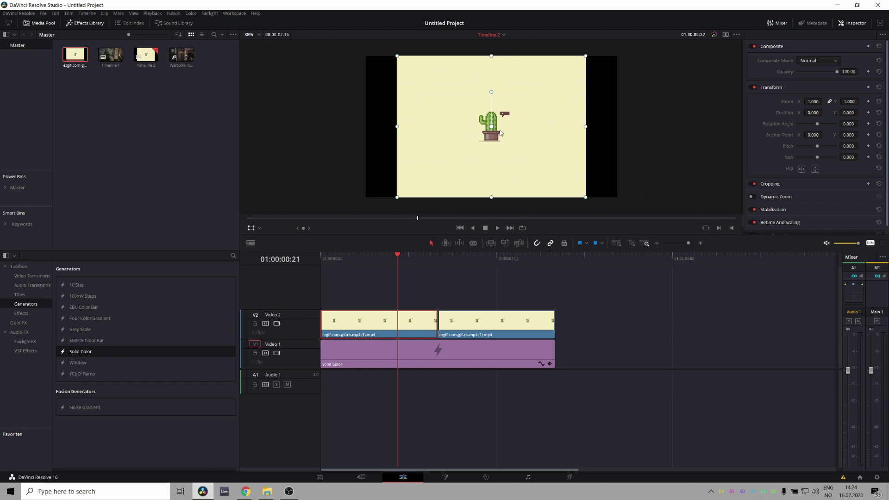
Step: Set Zoom to 0.99 on both cactus clips on Video 2 and scrub to check
click(816, 100)
text(0.99)
key(Return)
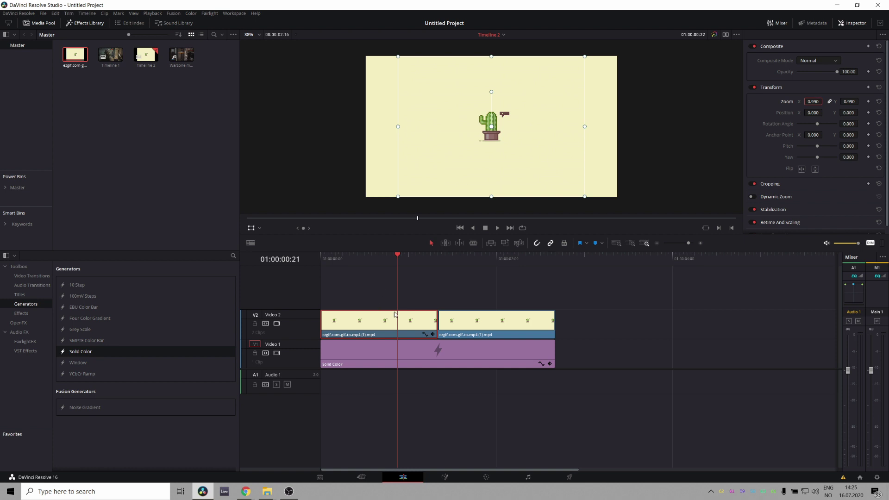
click(501, 317)
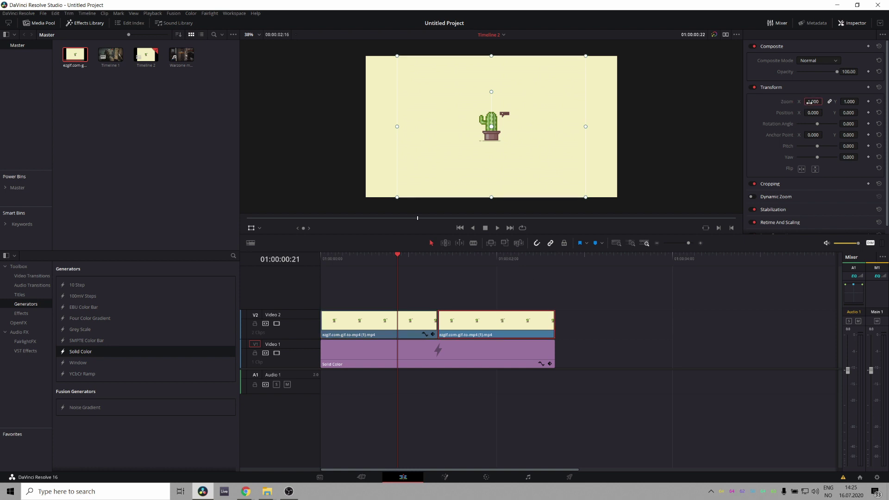
key(Return)
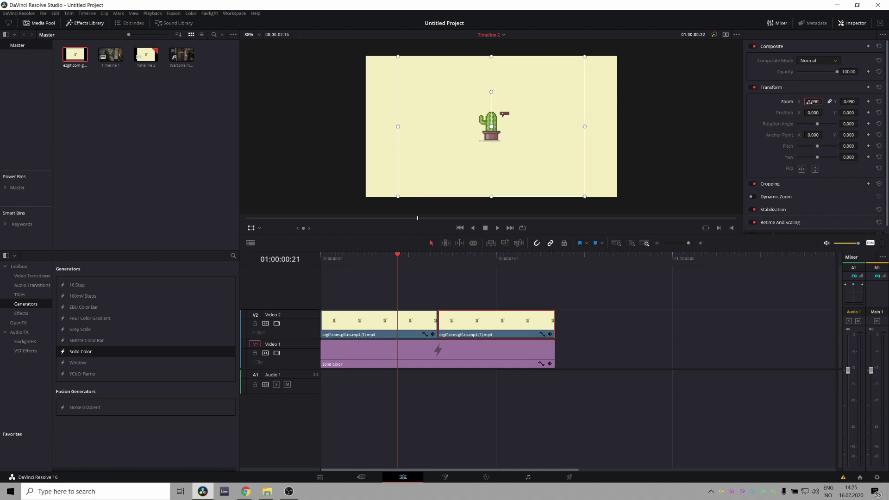
drag(397, 267, 378, 268)
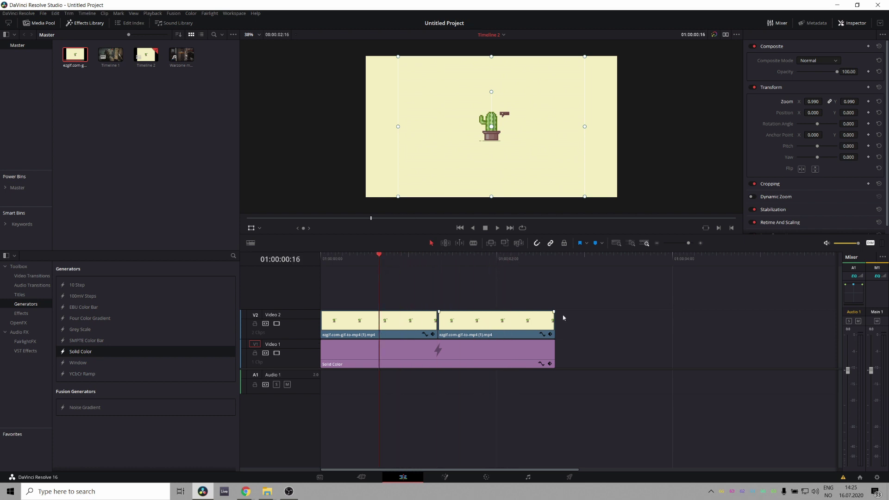
Step: Combine the cactus clips and the cream solid into Compound Clip 1 via New Compound Clip
drag(606, 284, 418, 354)
right_click(467, 324)
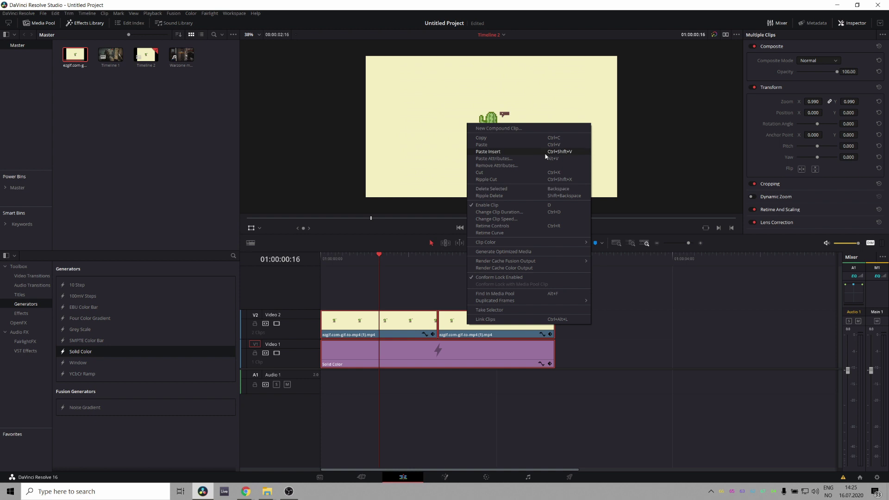
click(509, 128)
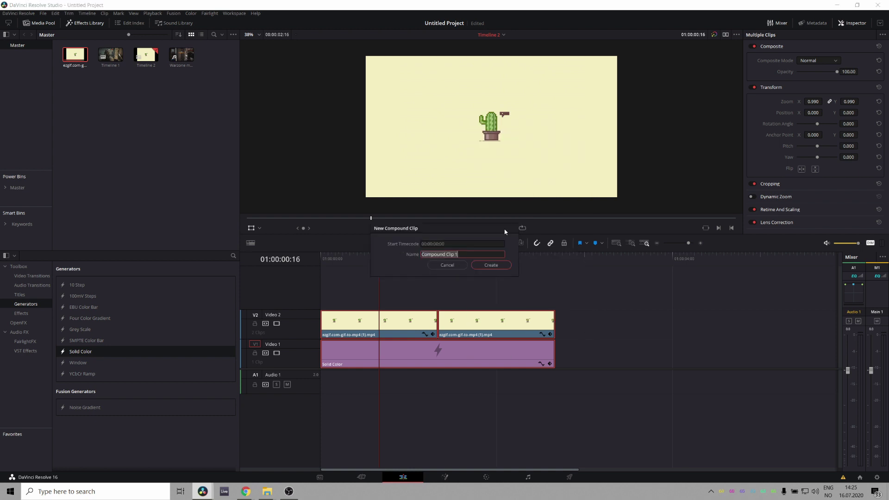
click(491, 264)
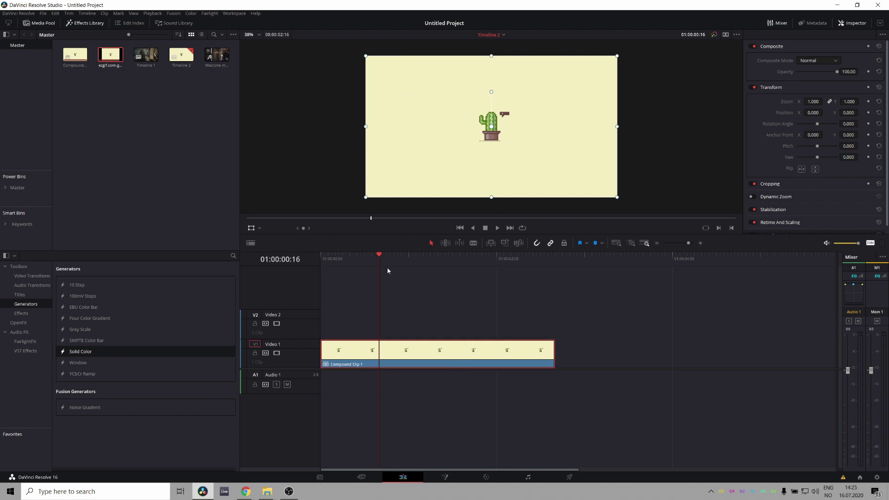
key(Home)
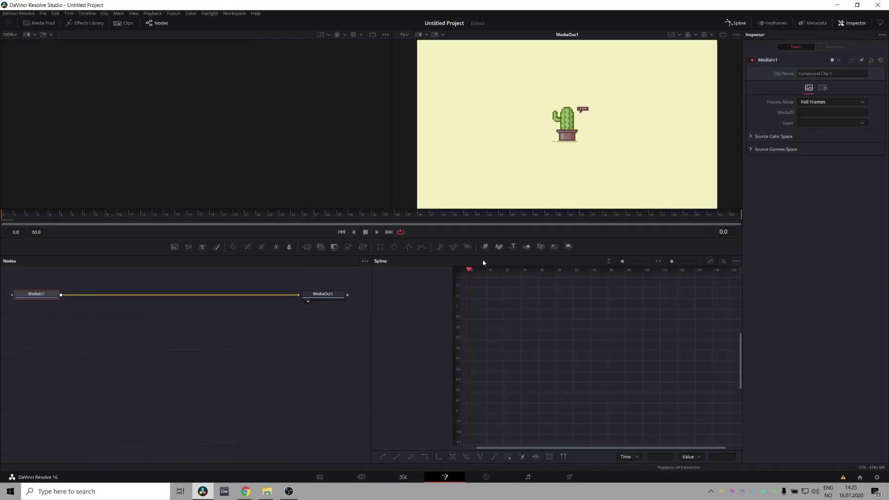
Step: Hide the Spline panel in Fusion and attach a Rectangle mask to MediaIn1
click(736, 23)
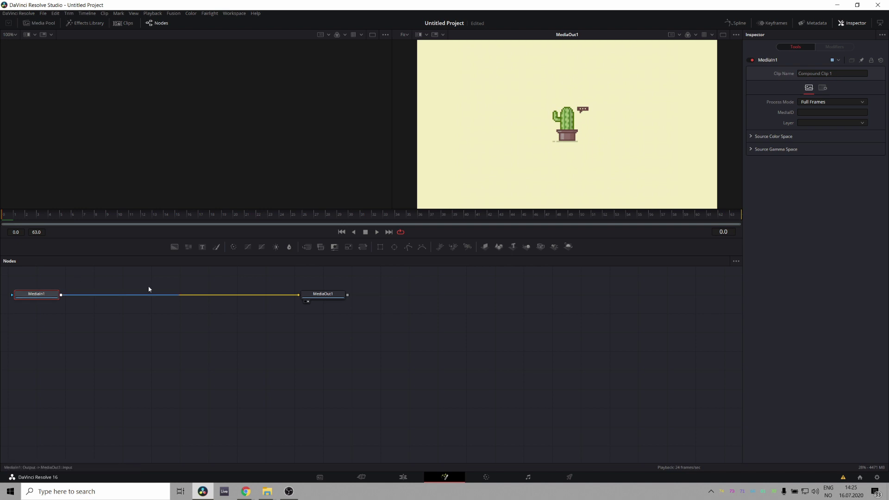
click(178, 224)
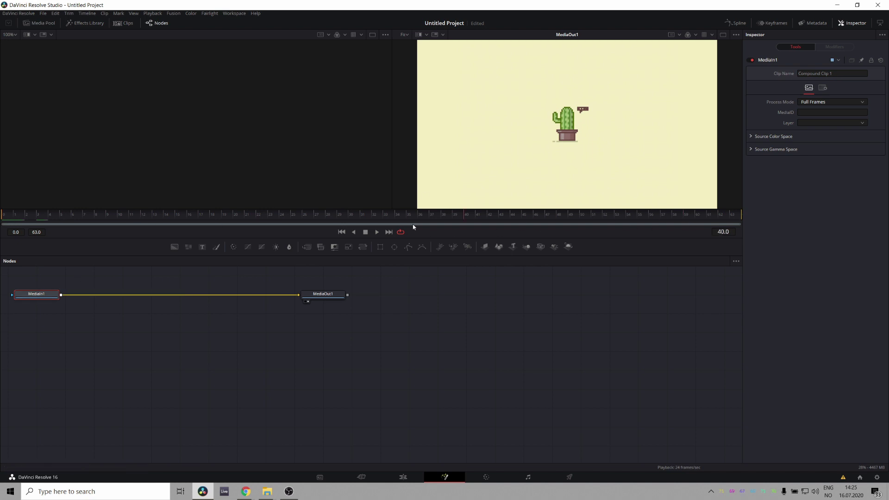
click(1, 220)
click(380, 247)
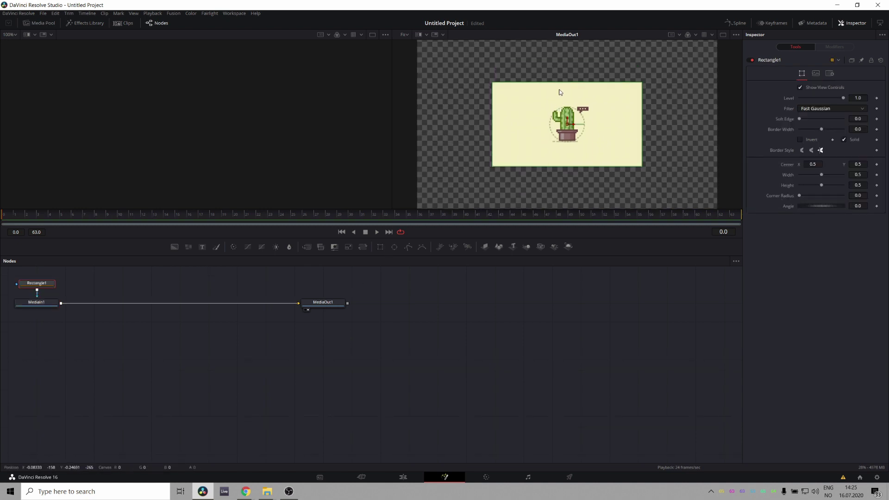
scroll(567, 121, down, 3)
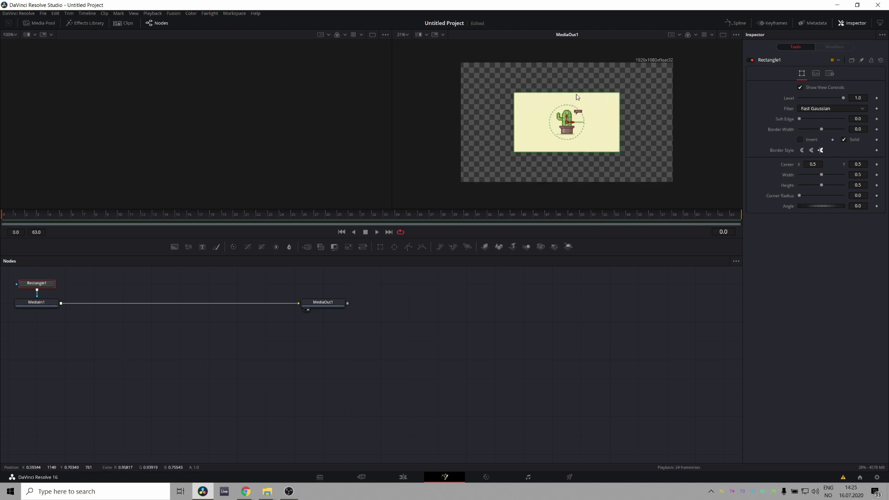
Step: Rotate Rectangle1 to -45 degrees and stretch it until no transparent corners remain
drag(565, 154, 587, 198)
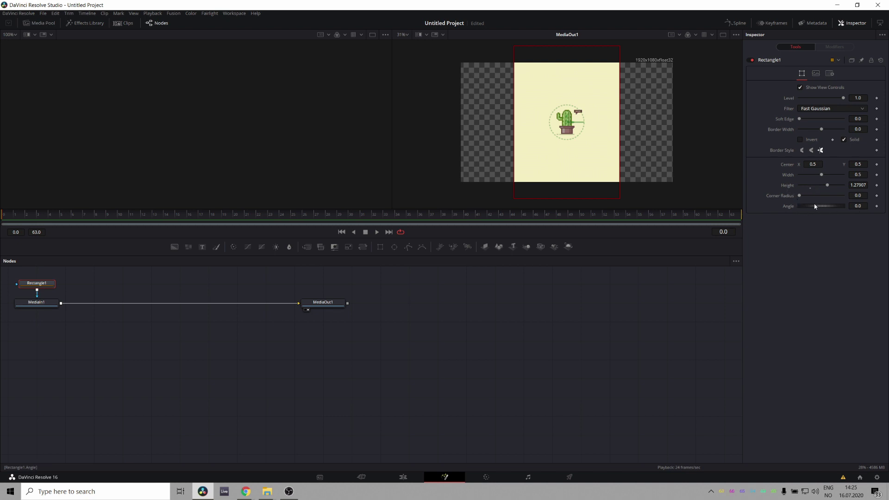
drag(815, 207, 811, 208)
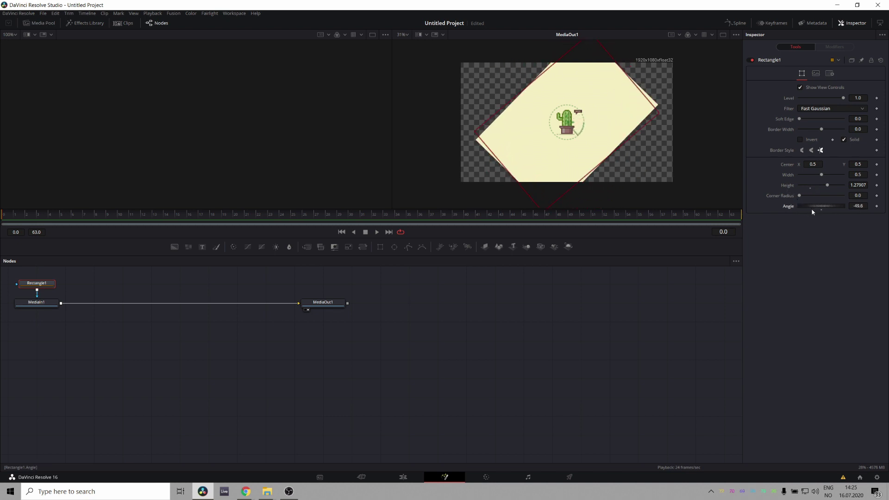
click(857, 206)
key(BackSpace)
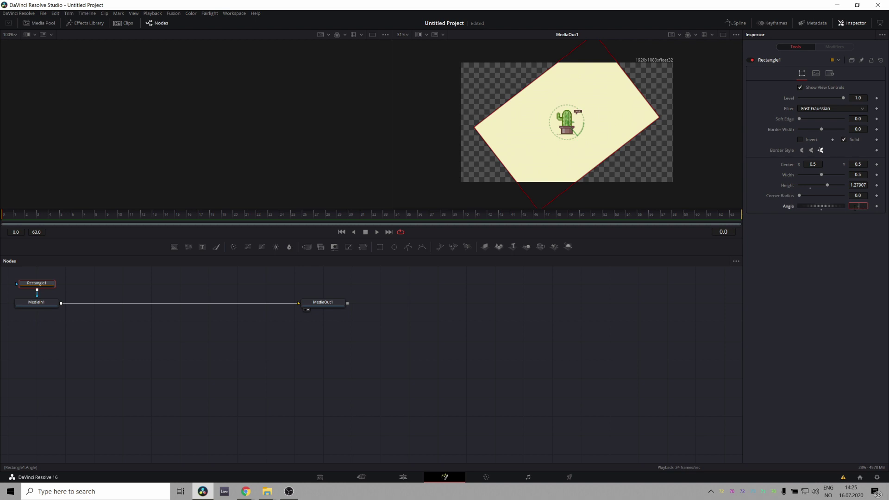
text(-45)
key(Tab)
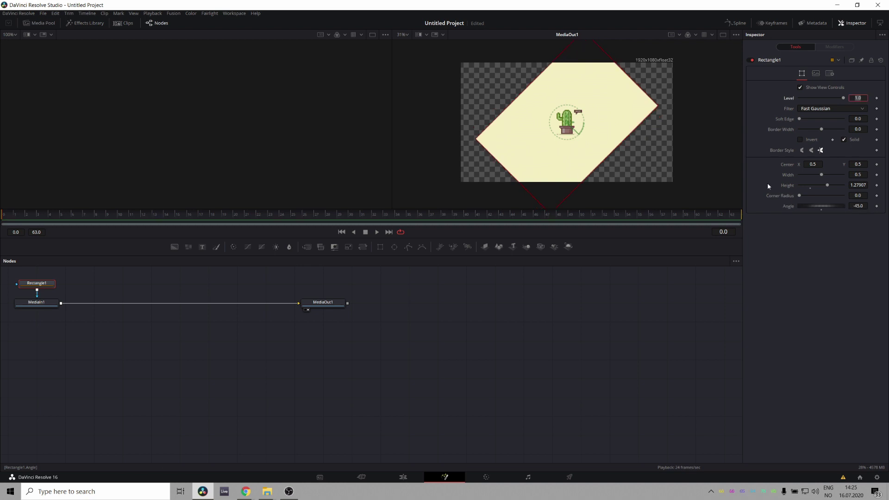
drag(516, 182, 469, 199)
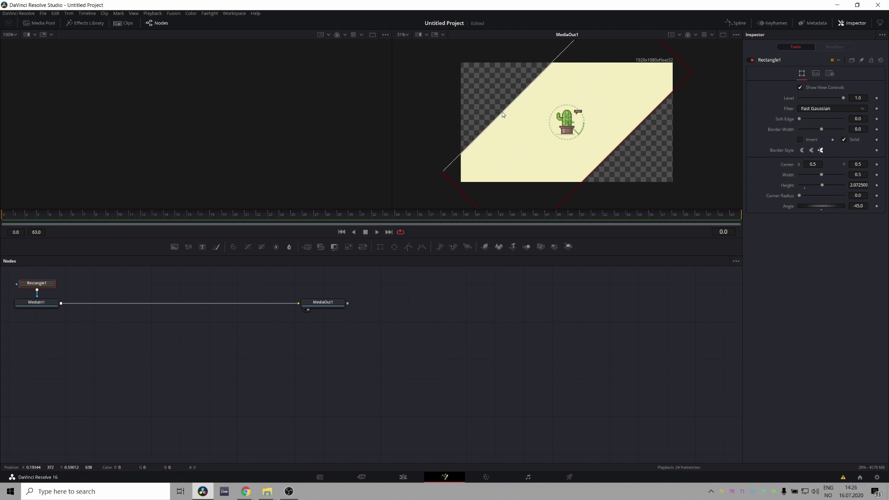
drag(504, 112, 444, 77)
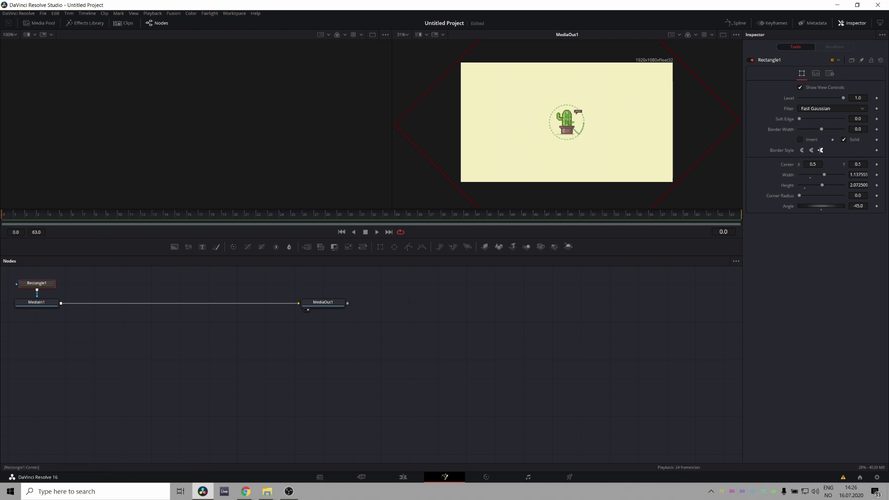
Step: Keyframe Rectangle1's Center at frame 0 with the mask beyond the bottom-right
click(876, 166)
drag(569, 125, 760, 268)
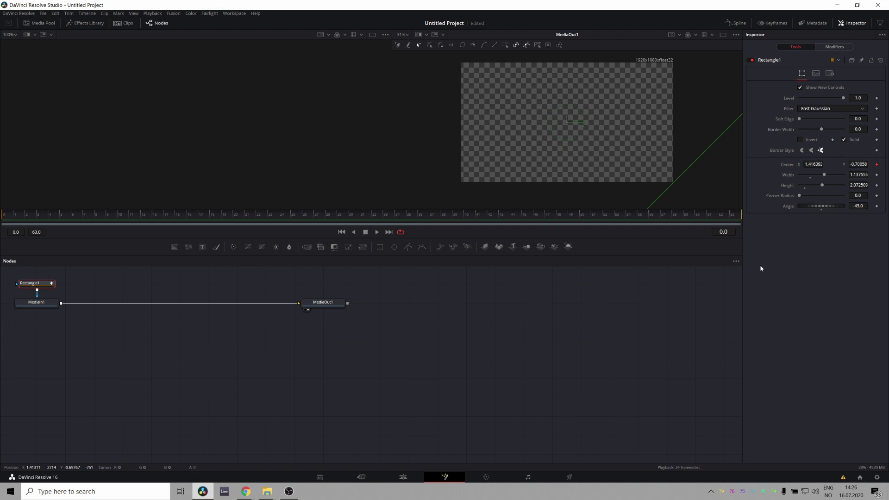
scroll(682, 192, up, 2)
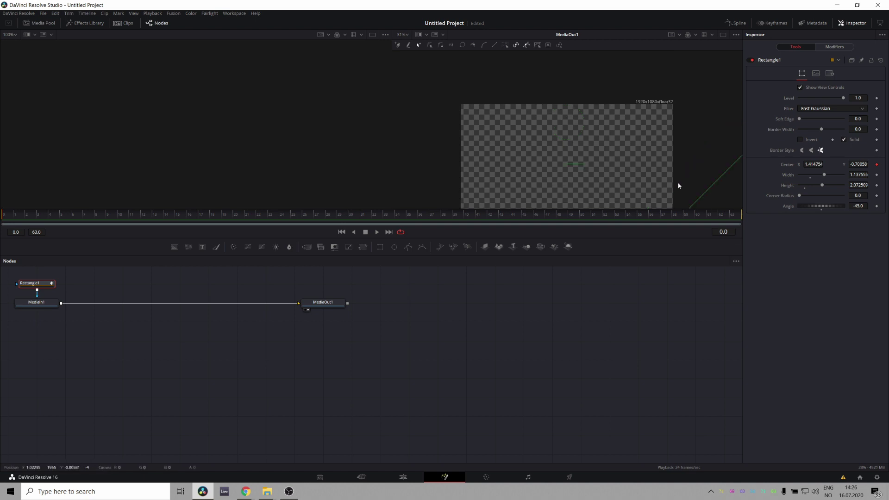
scroll(675, 185, down, 2)
scroll(649, 191, up, 3)
scroll(649, 195, down, 4)
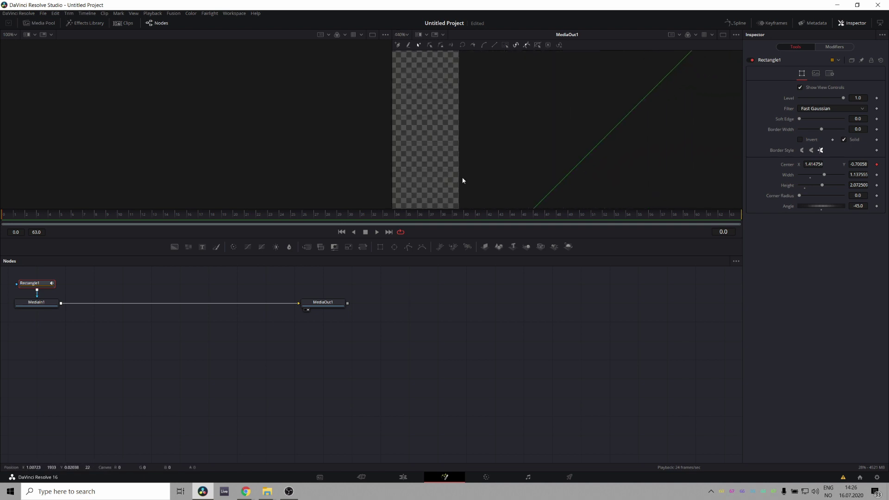
scroll(537, 165, down, 4)
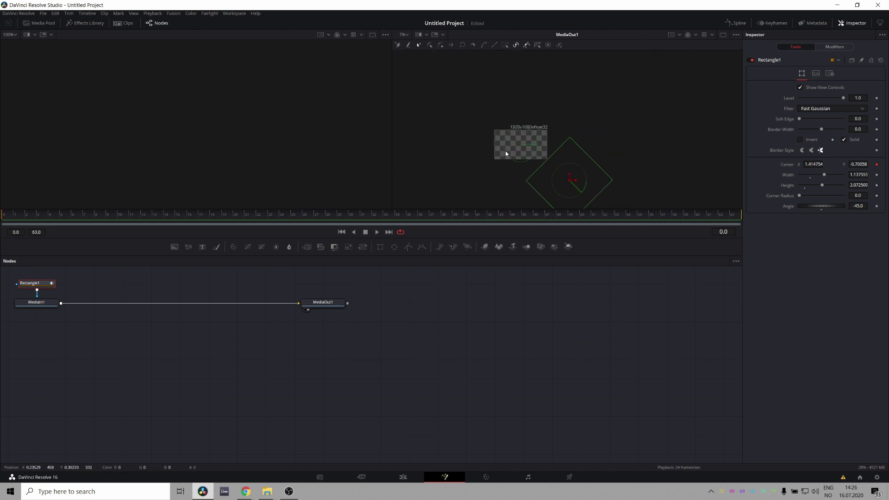
Step: At frame 63, move the mask beyond the top-left and play back the diagonal sweep
click(373, 216)
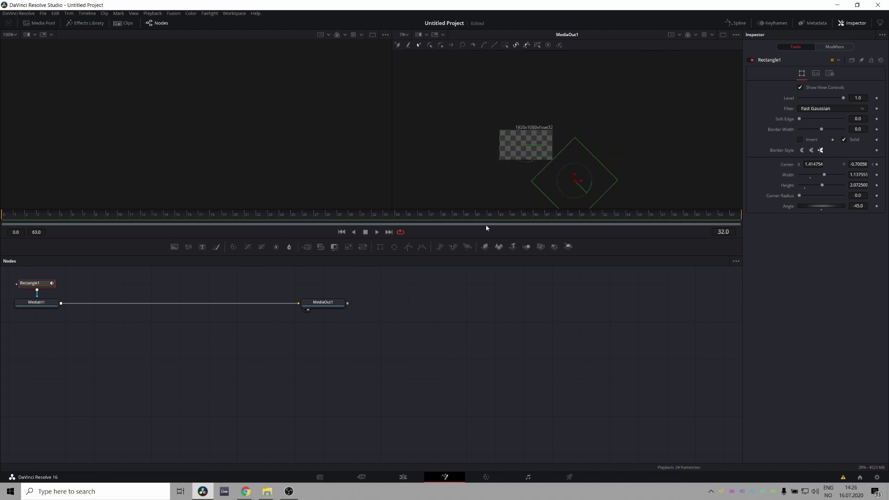
drag(724, 228, 747, 227)
scroll(533, 181, up, 2)
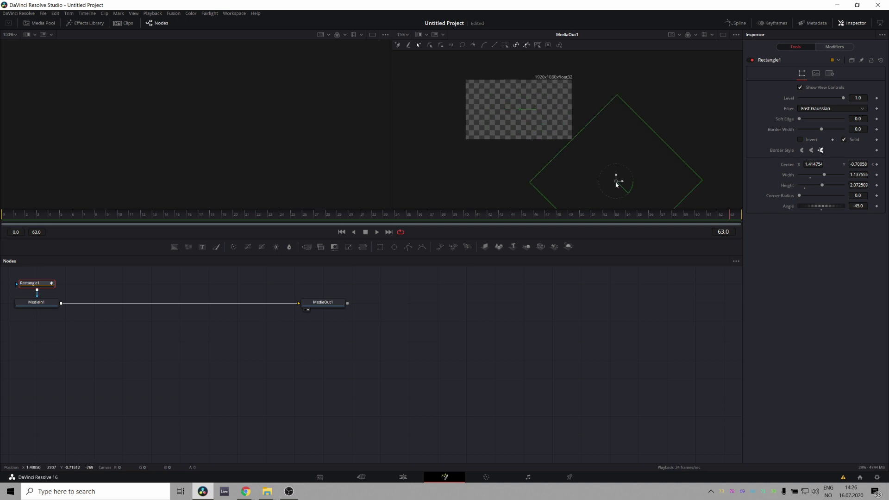
drag(615, 181, 417, 42)
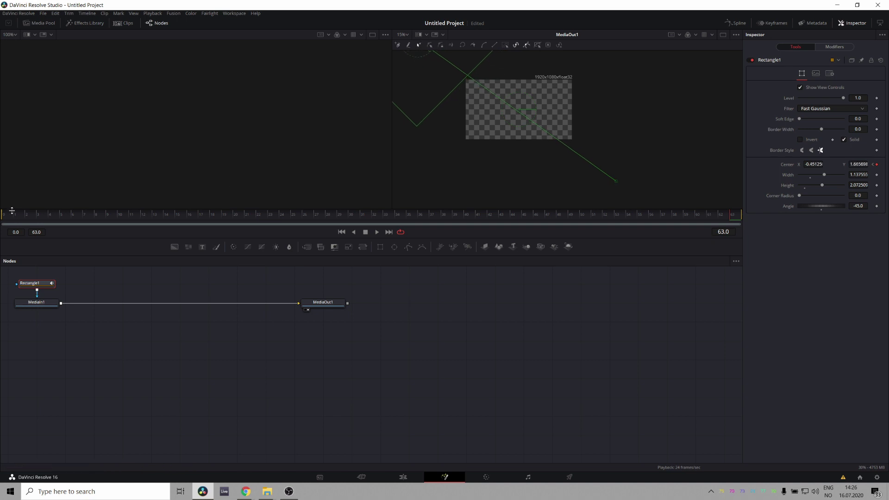
drag(12, 211, 324, 226)
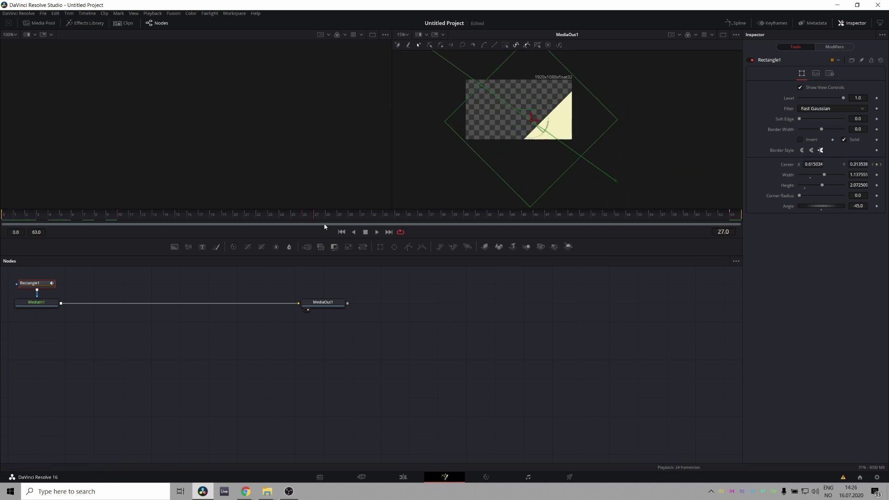
key(space)
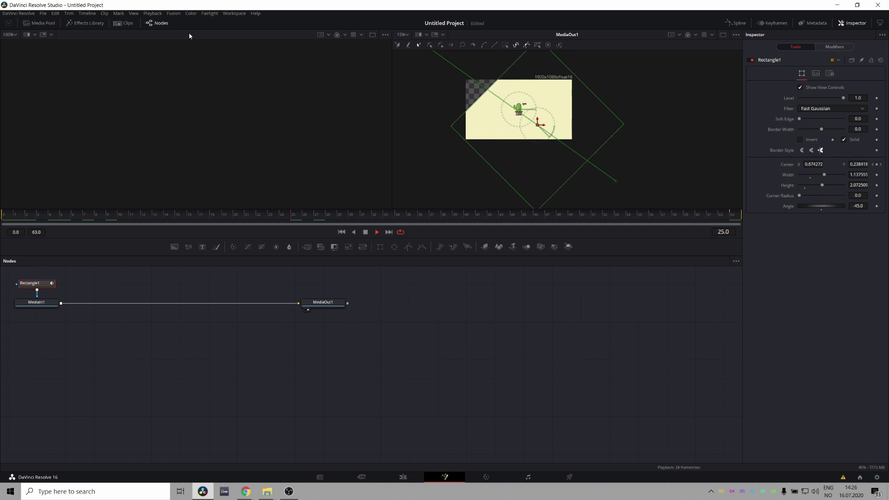
key(space)
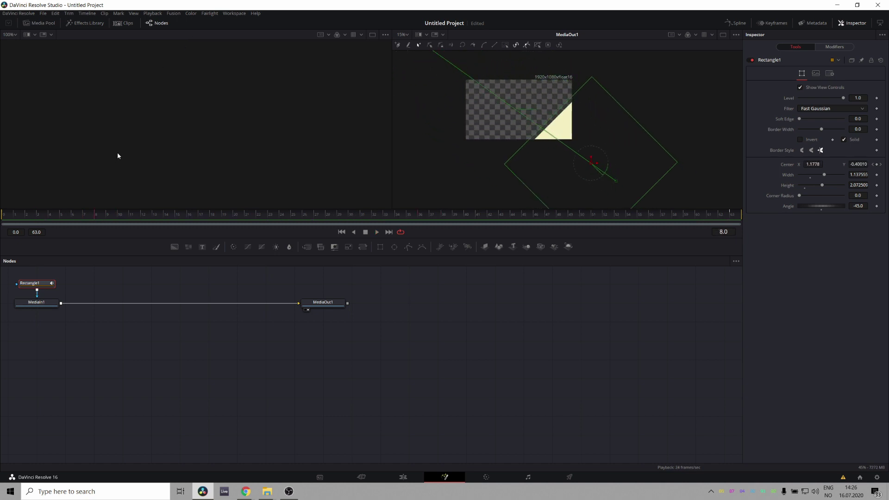
drag(86, 221, 2, 225)
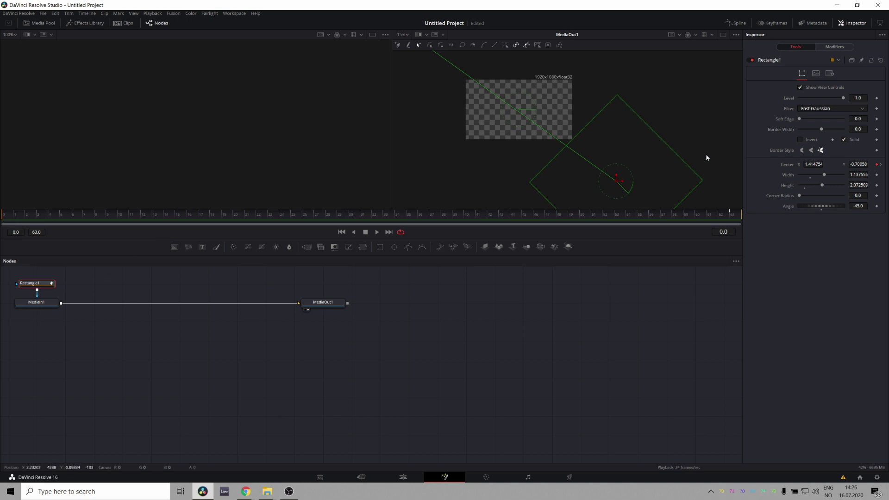
Step: Show Rectangle1's Displacement curve in the Spline panel and ease in its start keyframe
click(738, 23)
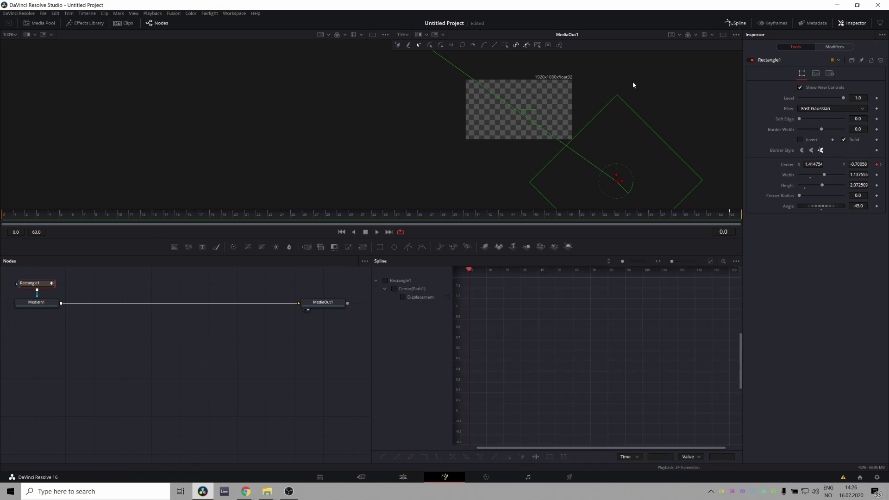
click(385, 281)
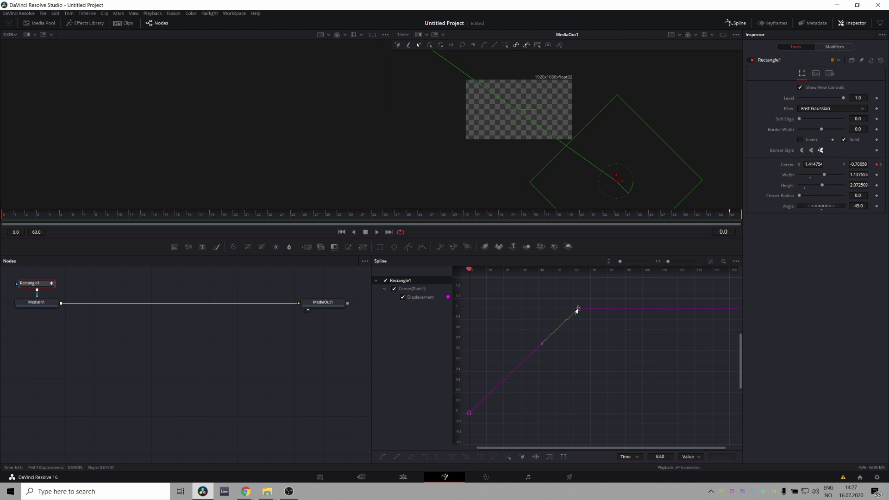
click(468, 413)
drag(504, 381, 518, 406)
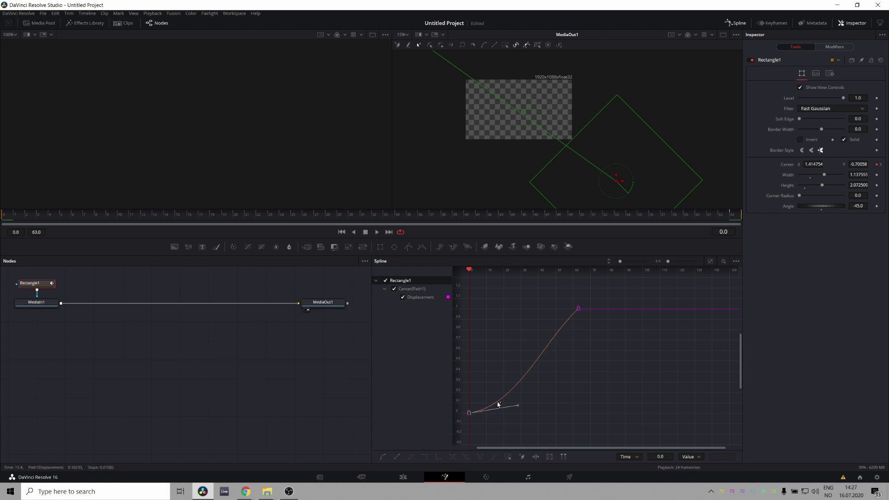
drag(516, 408, 537, 417)
key(space)
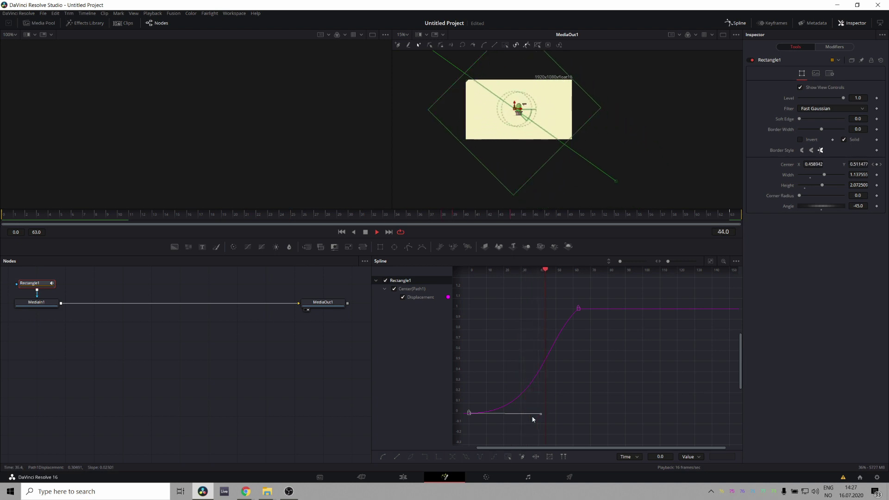
key(space)
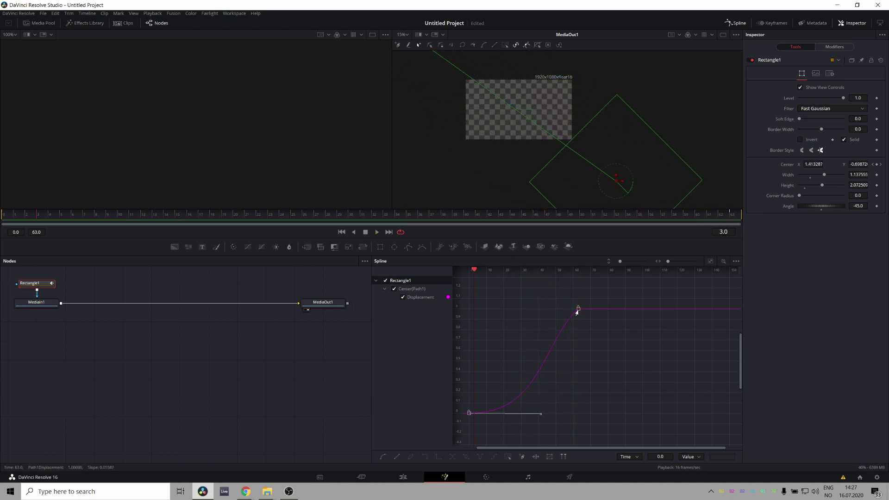
Step: Ease out the Displacement curve's end keyframe and shorten the ease-in at its start
click(578, 308)
drag(540, 346, 512, 336)
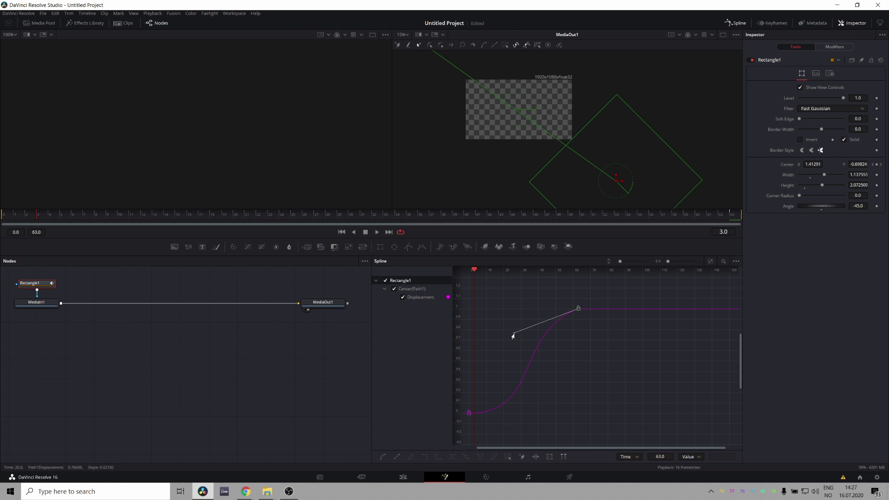
click(468, 412)
click(542, 417)
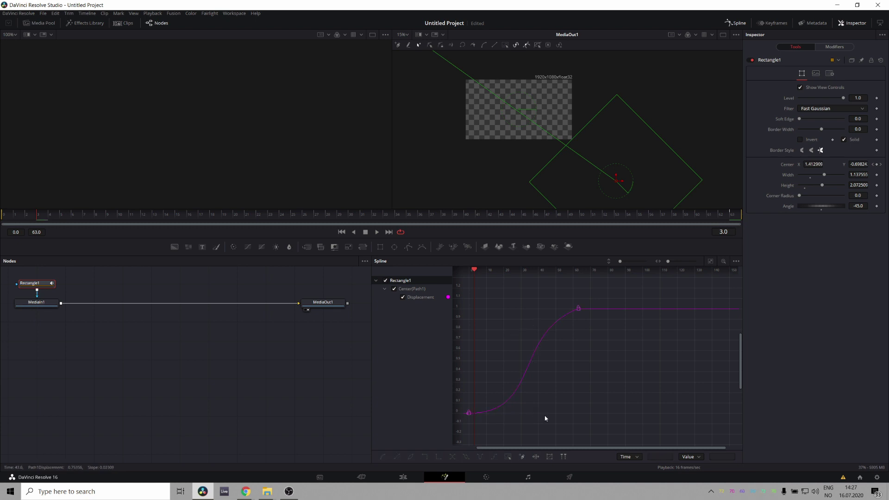
click(468, 414)
drag(538, 417, 509, 417)
key(space)
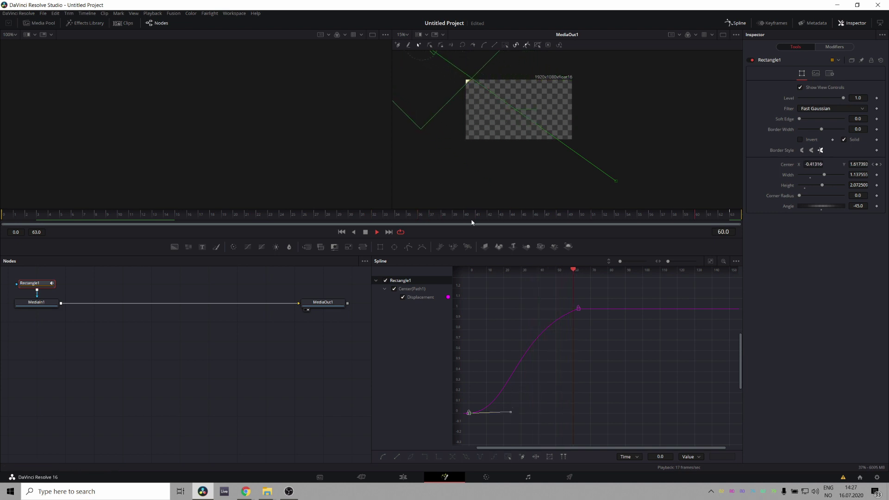
key(space)
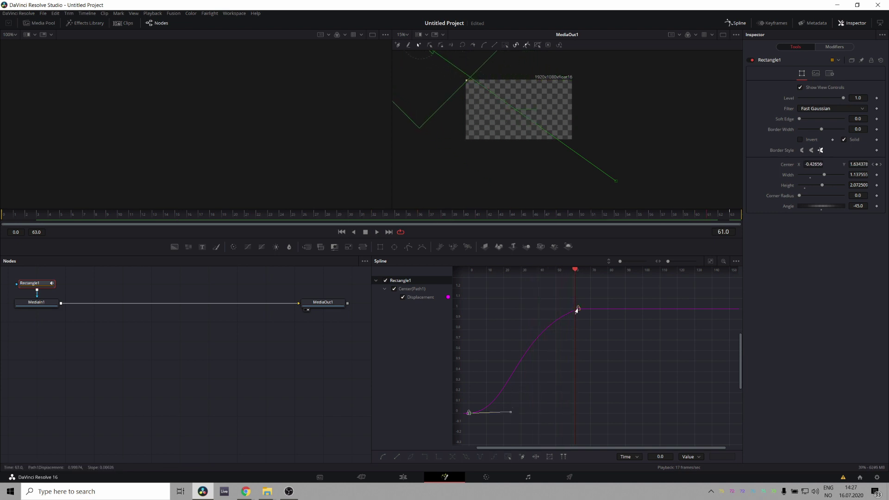
Step: Move the end keyframe earlier to frame 48 and replay the shortened wipe
drag(576, 310, 551, 309)
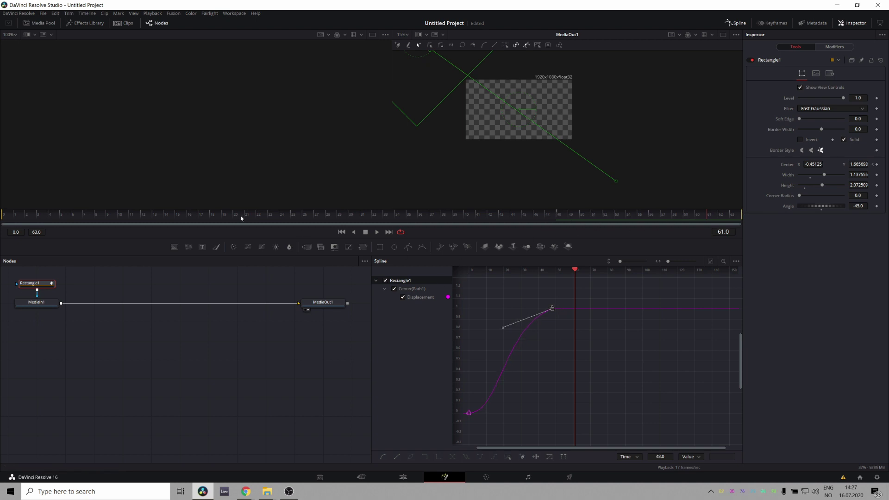
click(40, 222)
key(space)
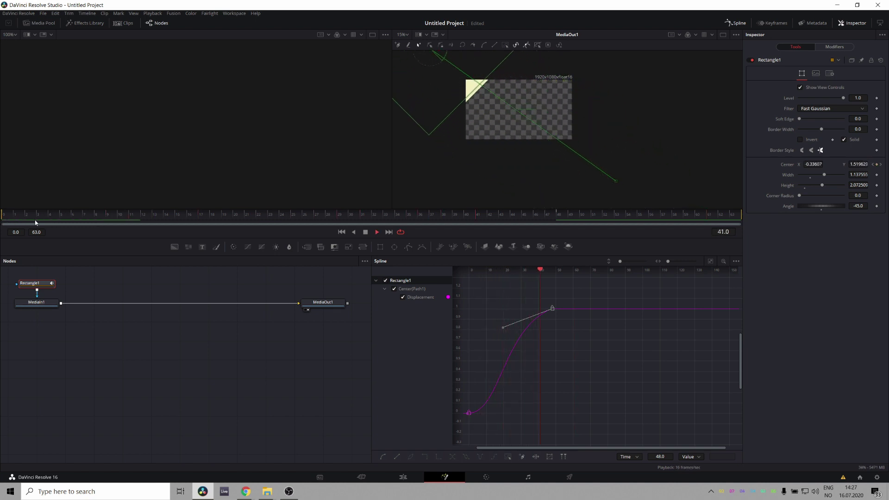
key(space)
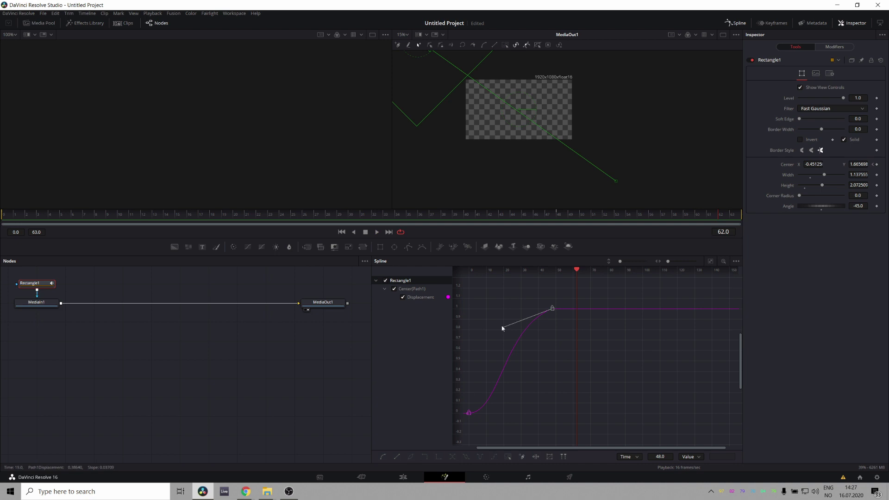
Step: Fine-tune the ease handles at both ends of the curve and review the timing
drag(501, 329, 502, 316)
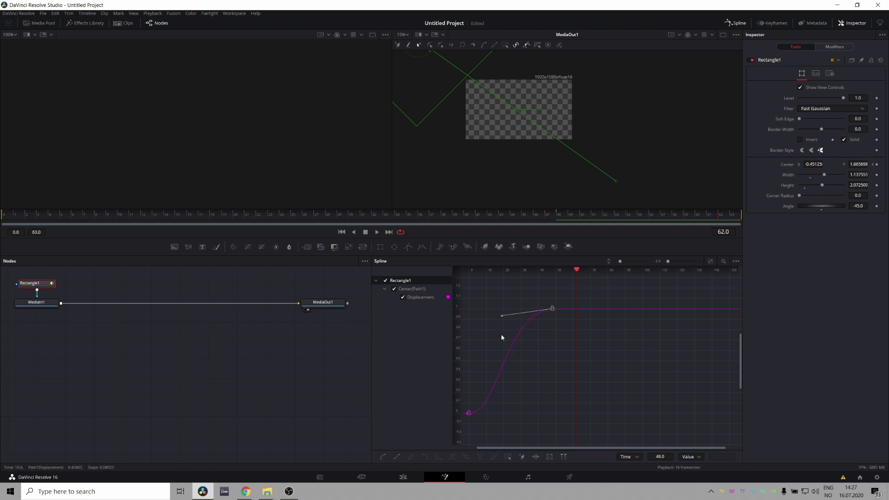
click(472, 414)
click(479, 415)
click(468, 413)
drag(503, 415, 496, 401)
key(space)
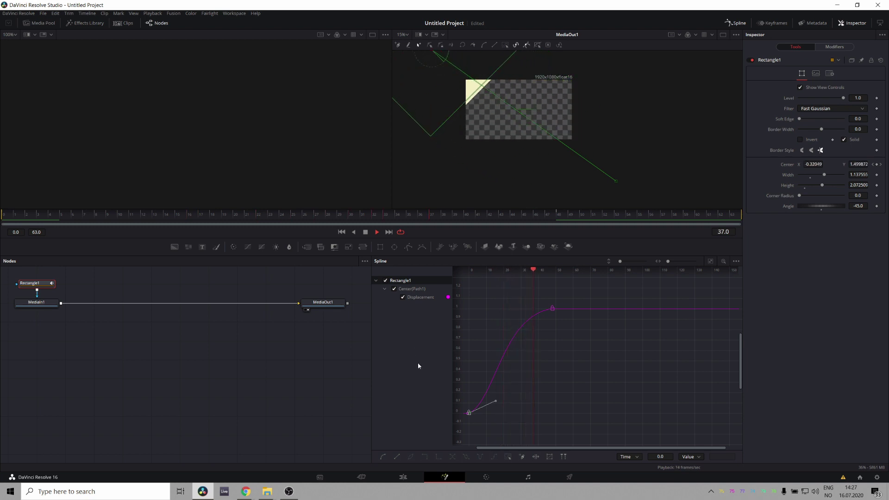
key(space)
drag(495, 401, 517, 412)
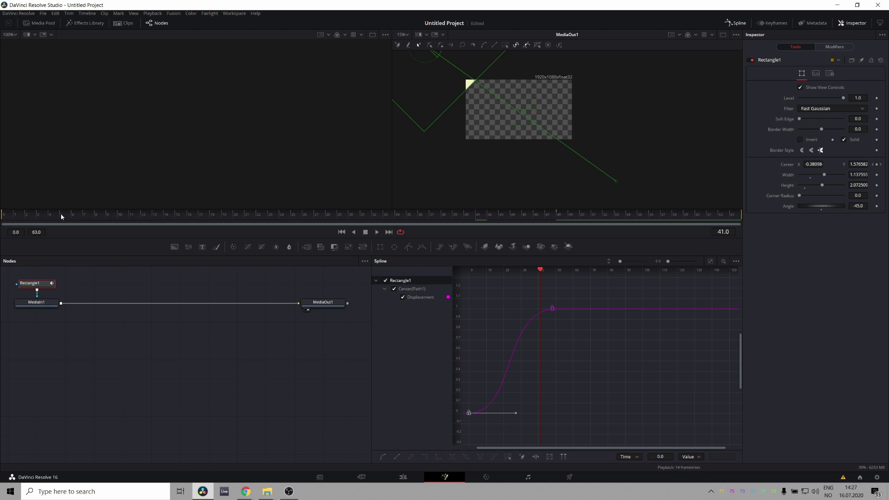
key(space)
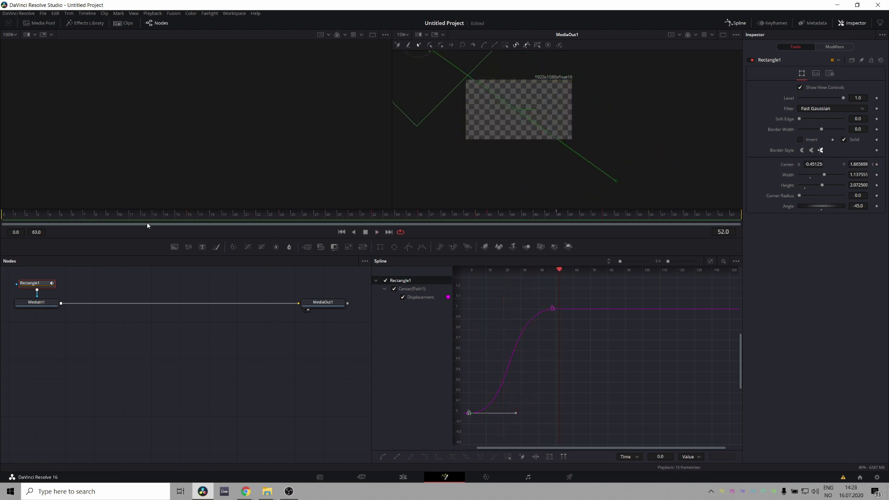
Step: Scrub the wipe and slightly nudge the start keyframe's ease handle
drag(147, 223, 280, 228)
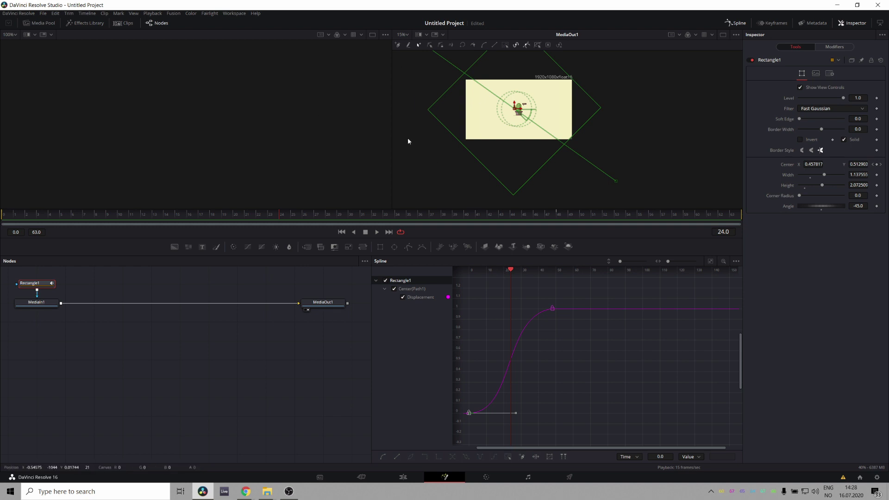
scroll(549, 146, up, 3)
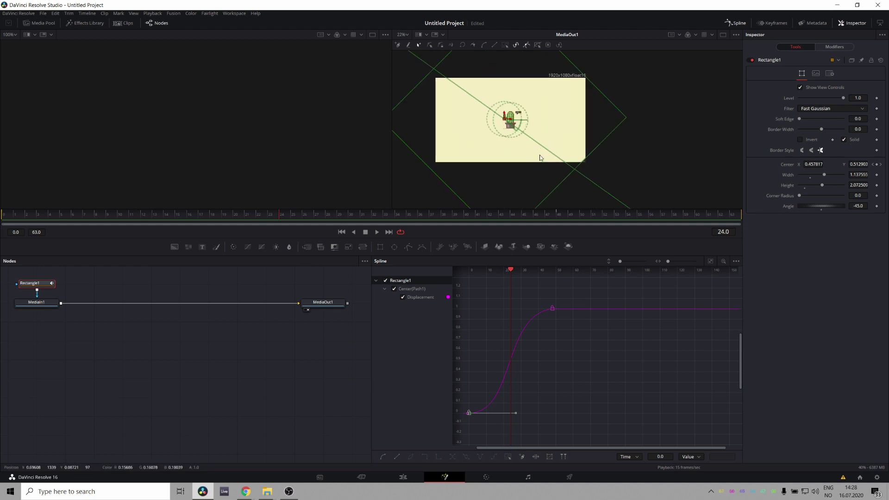
scroll(540, 158, up, 2)
scroll(539, 157, down, 1)
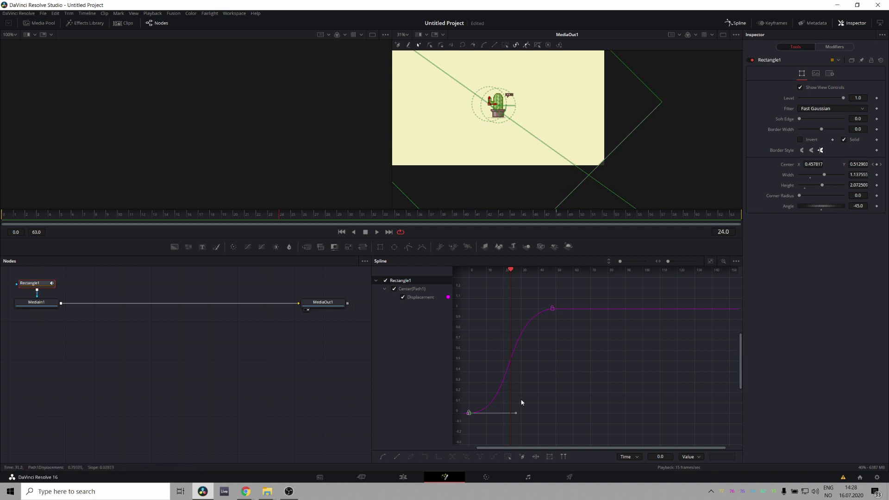
drag(515, 415, 517, 415)
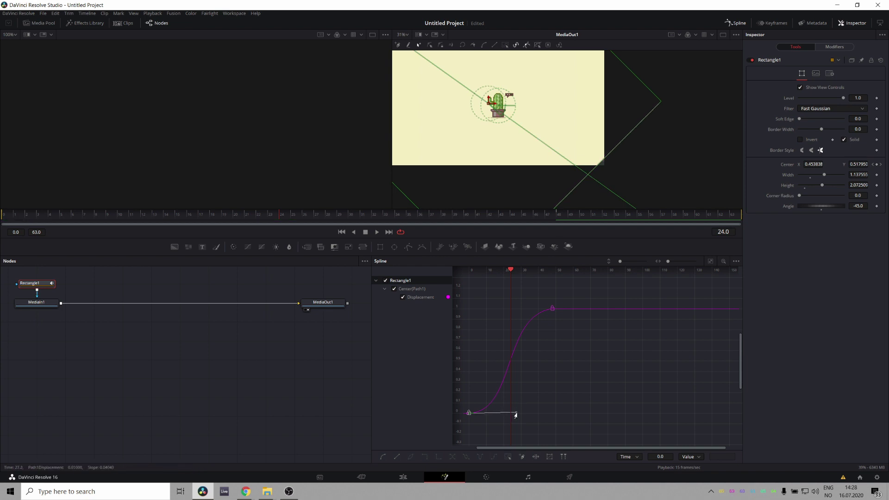
scroll(505, 180, down, 2)
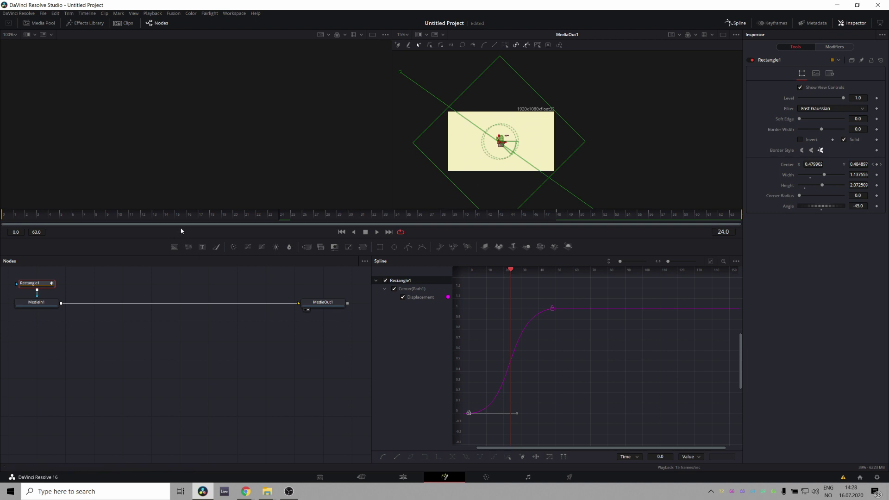
Step: Replay the wipe and pull the render range end in to frame 47
click(149, 215)
key(space)
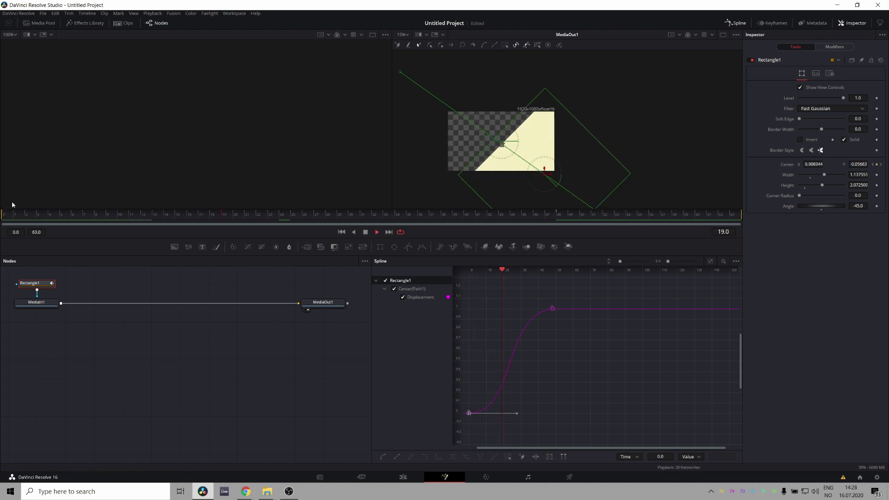
key(space)
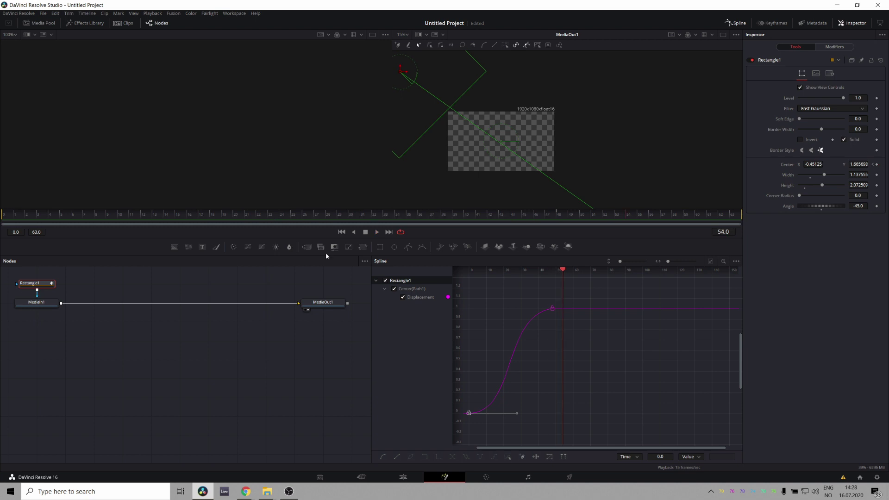
drag(164, 218, 565, 226)
drag(724, 218, 601, 216)
Step: Return to the Edit page and play Compound Clip 1's diagonal wipe on Timeline 2
click(402, 480)
drag(357, 263, 302, 293)
key(space)
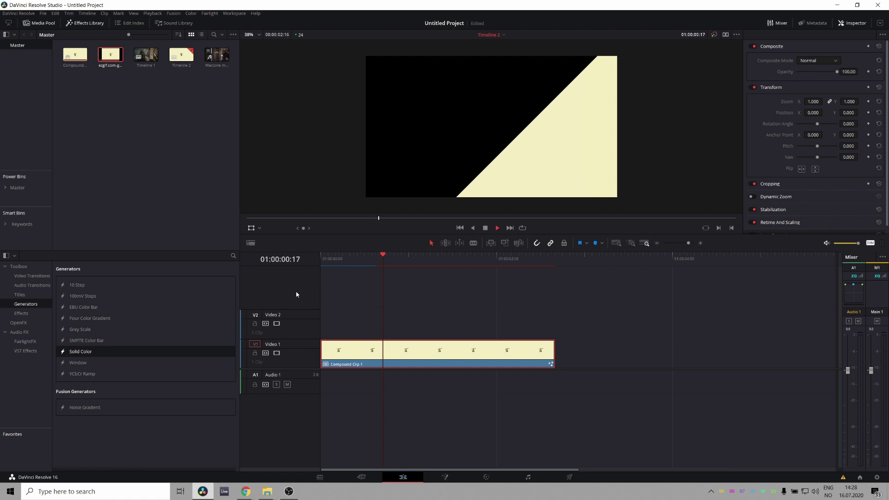
key(space)
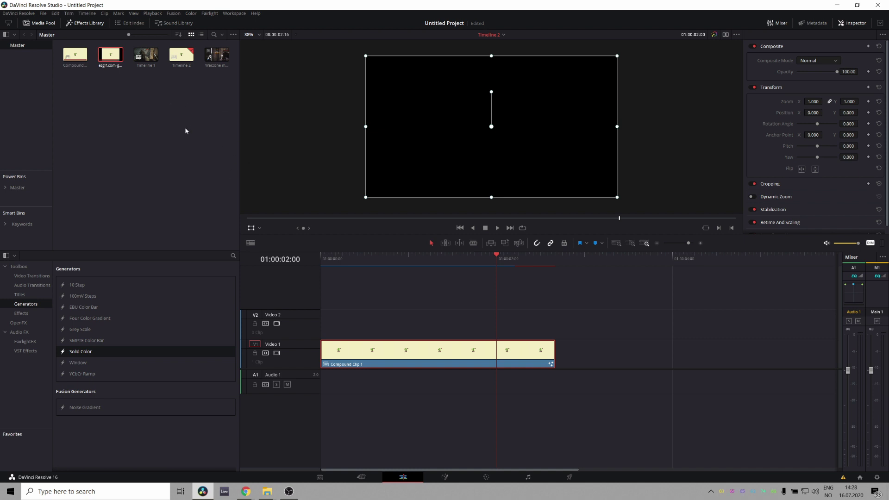
Step: Enable stacked timelines so Timeline 1 and Timeline 2 are open side by side
double_click(144, 54)
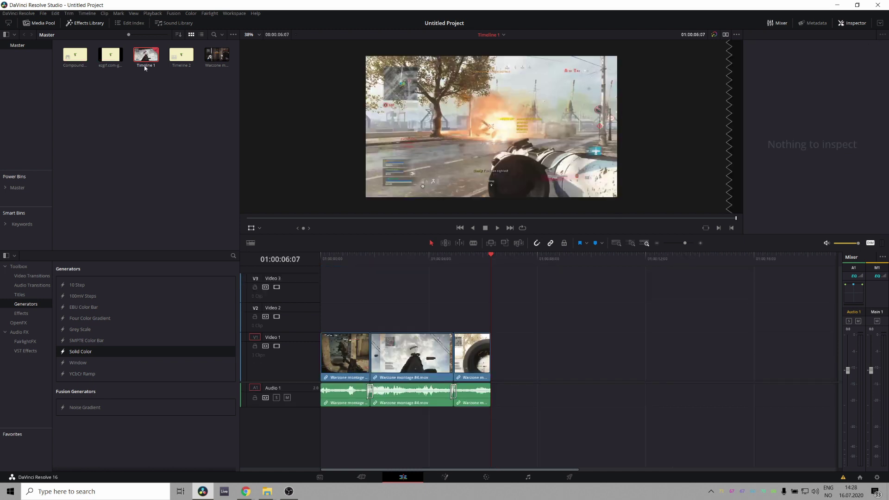
click(251, 243)
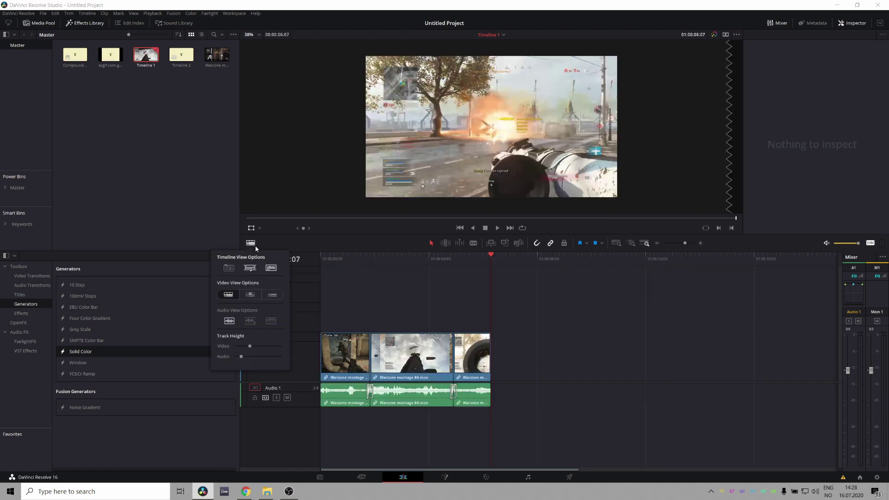
click(230, 270)
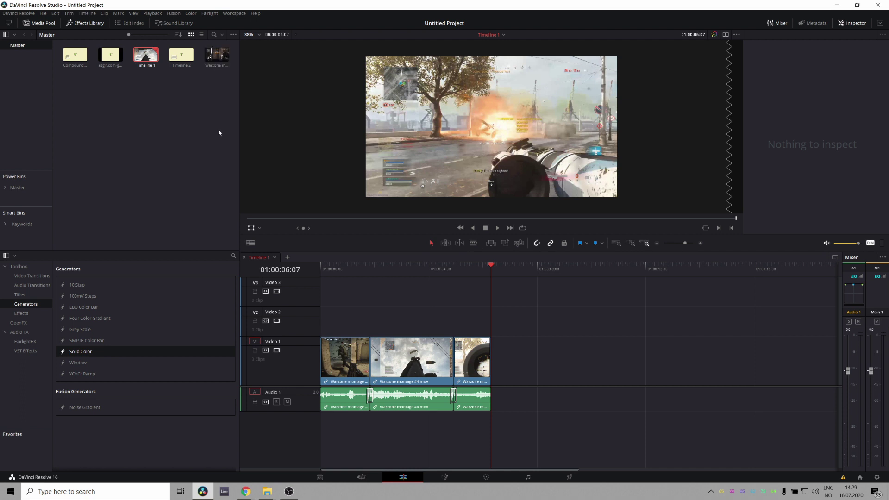
double_click(181, 54)
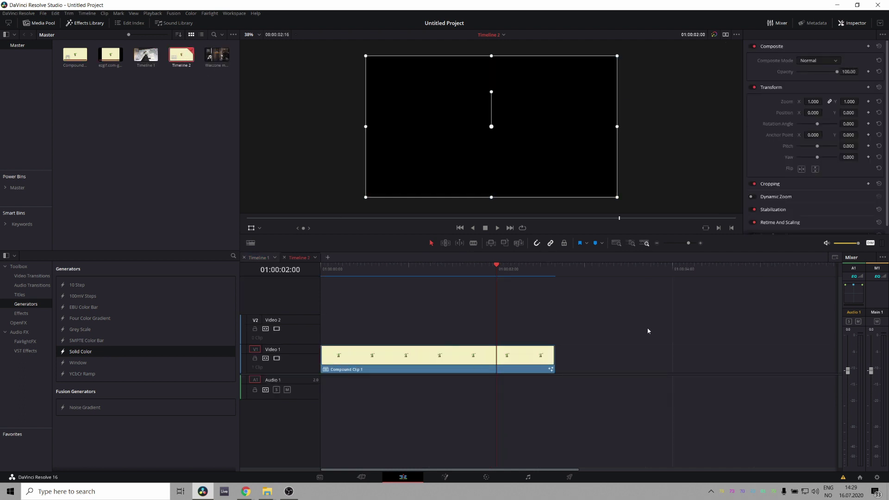
Step: Copy Compound Clip 1 from Timeline 2 and paste it after the montage in Timeline 1
drag(646, 328, 350, 365)
key(Home)
key(space)
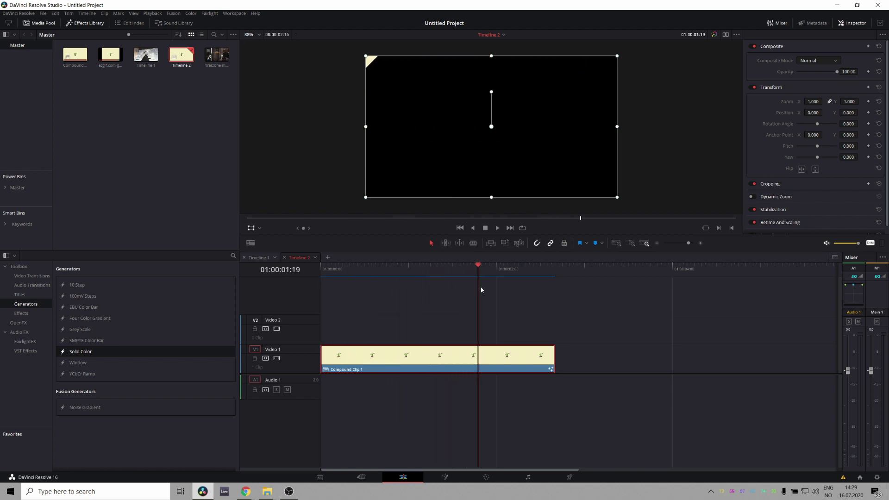
click(257, 258)
click(547, 267)
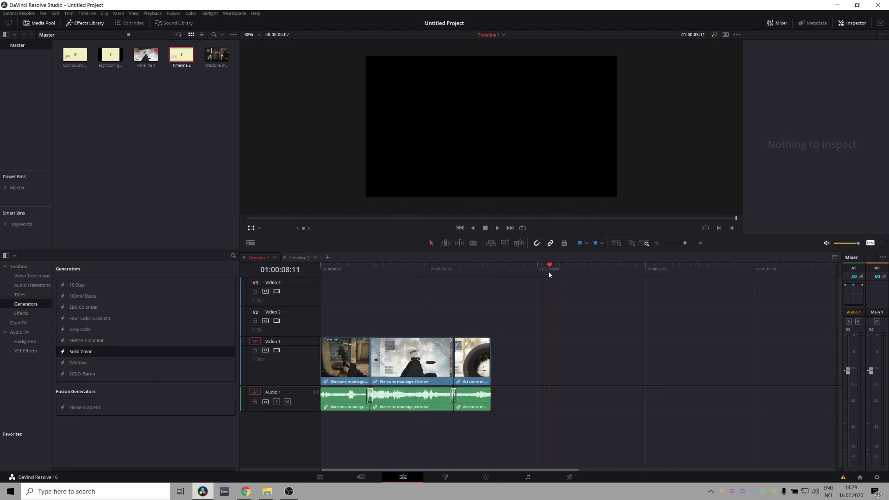
key(ctrl+v)
Step: Move the pasted wipe onto Video 2 over a montage cut and preview it
click(329, 268)
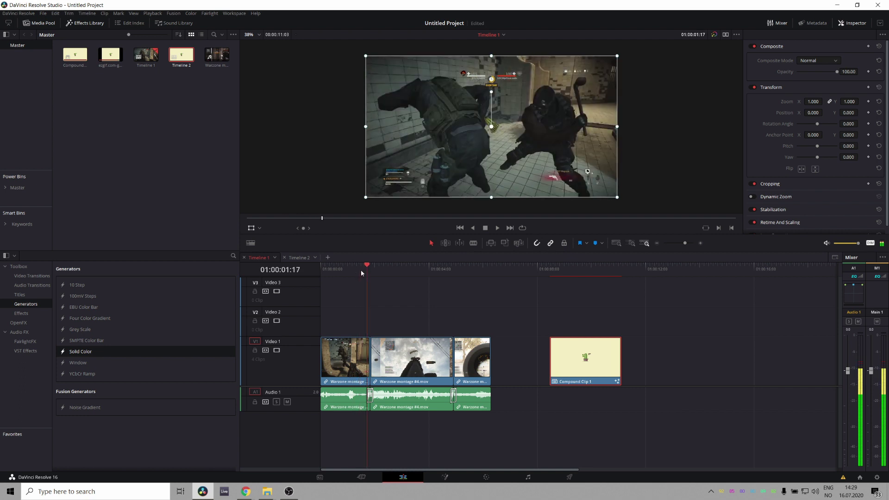
click(566, 268)
drag(573, 269, 576, 268)
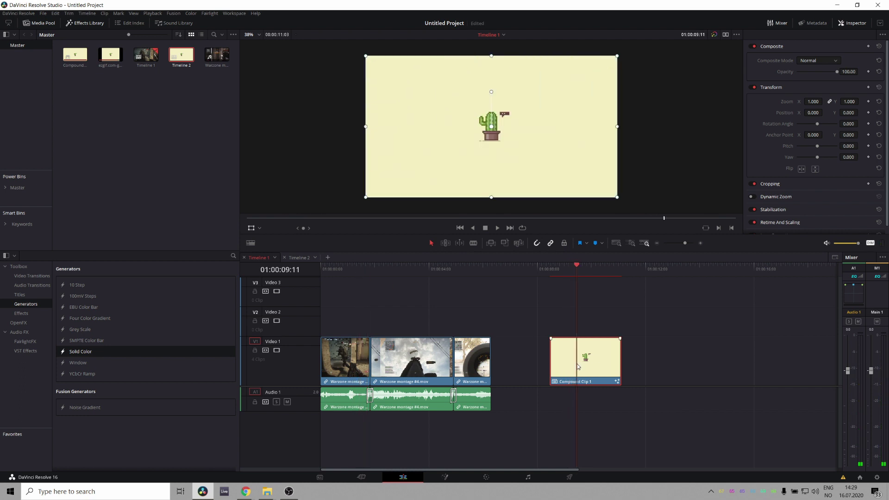
drag(578, 367, 370, 334)
click(334, 269)
key(space)
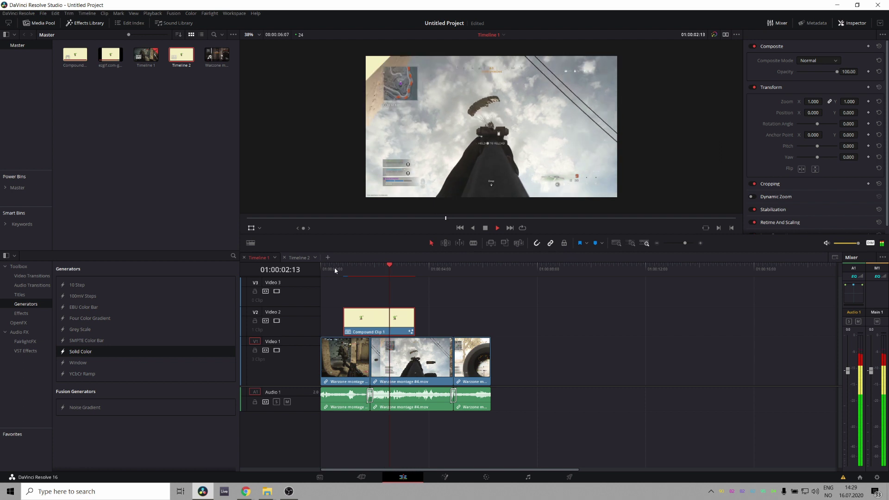
key(space)
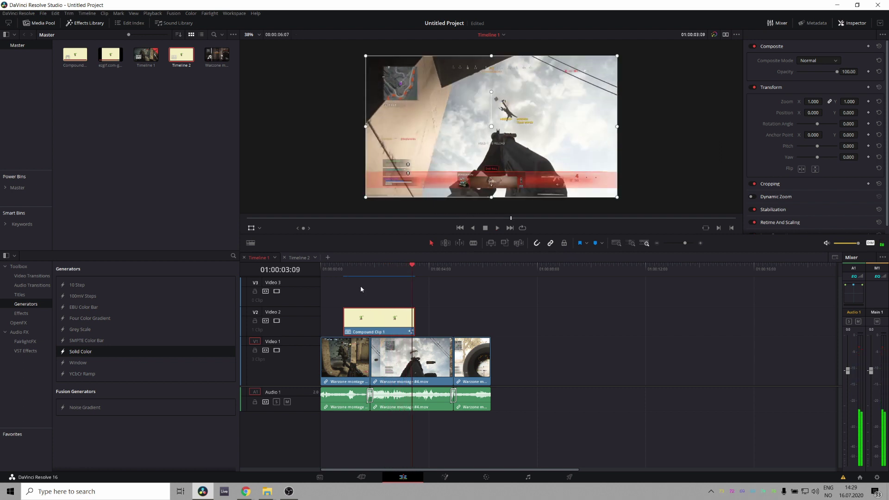
click(365, 265)
key(space)
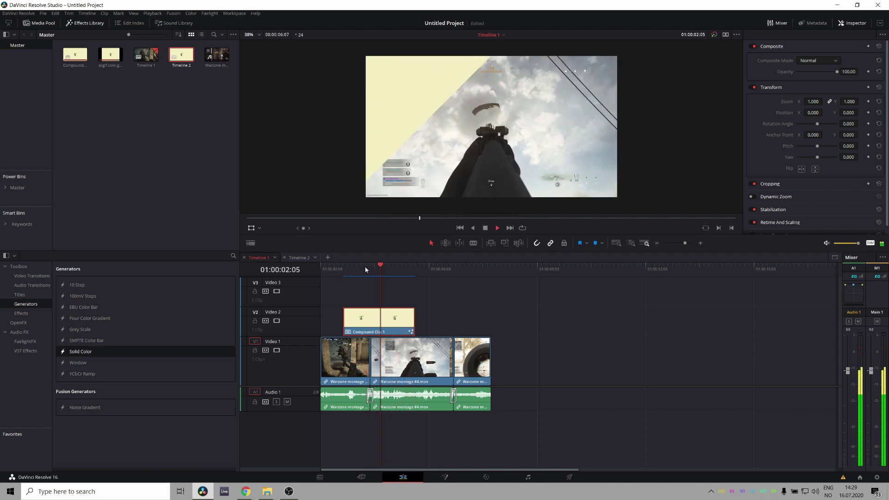
Step: Paste a second wipe at the next cut, shift it to cover the cut, and preview
drag(444, 268, 476, 272)
key(ctrl+v)
click(472, 268)
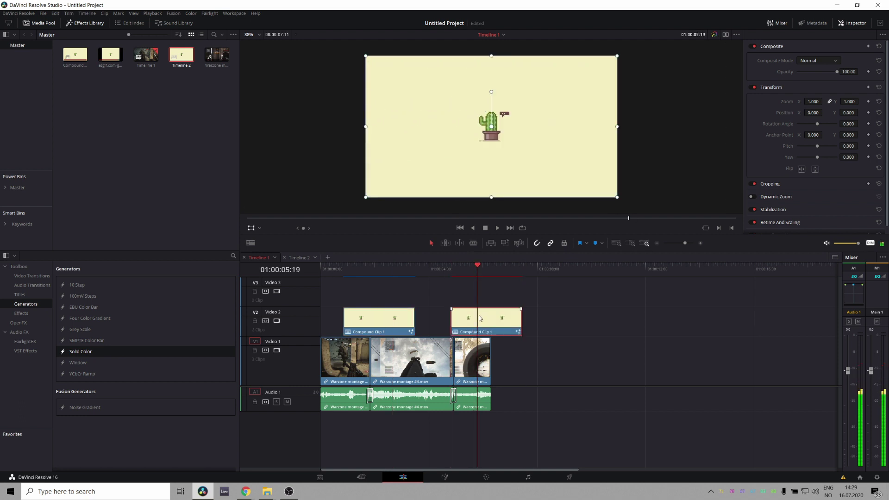
drag(478, 319, 456, 321)
click(405, 267)
key(space)
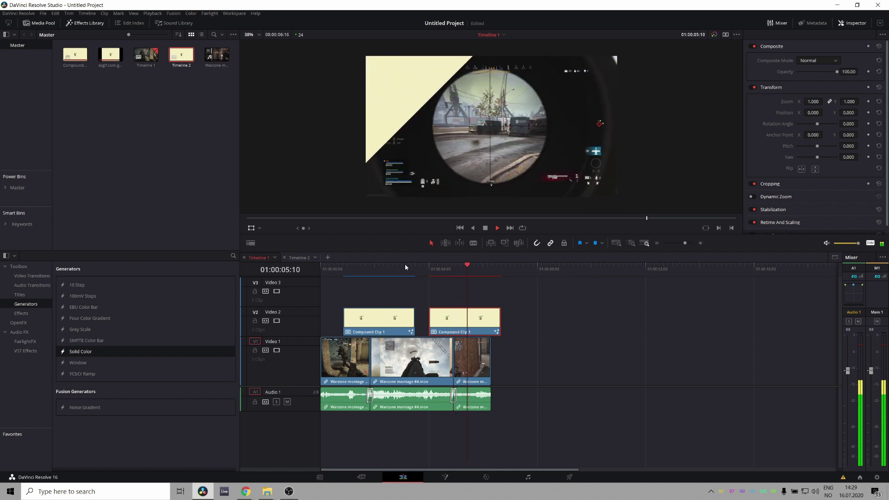
key(space)
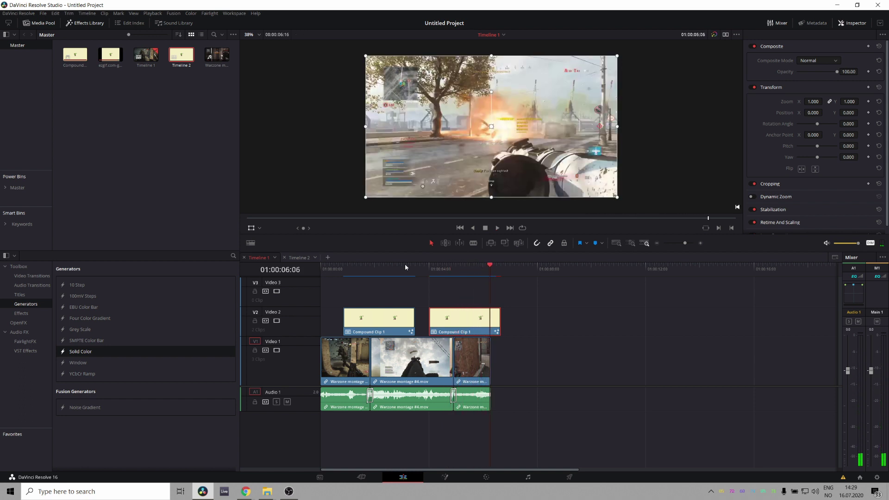
Step: In Timeline 2, trim Compound Clip 1's right edge back to the playhead at 01:00:01:23
click(306, 257)
drag(350, 279, 493, 298)
click(531, 368)
drag(555, 363, 492, 363)
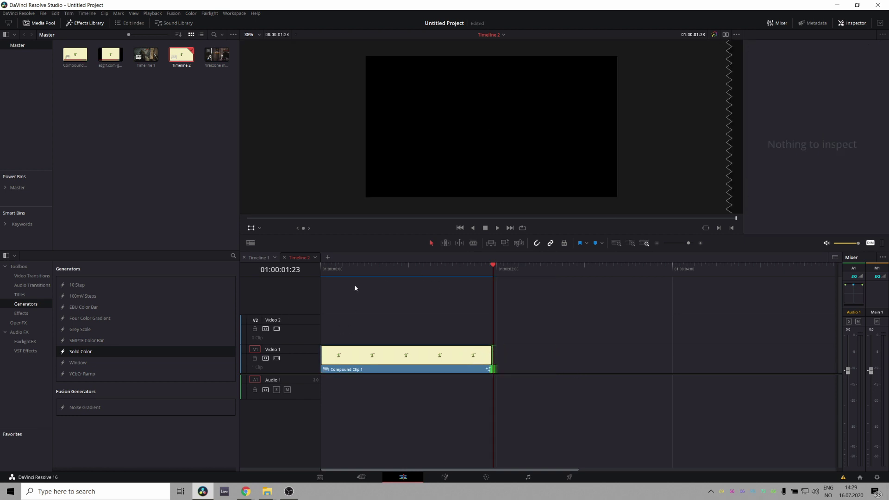
click(357, 267)
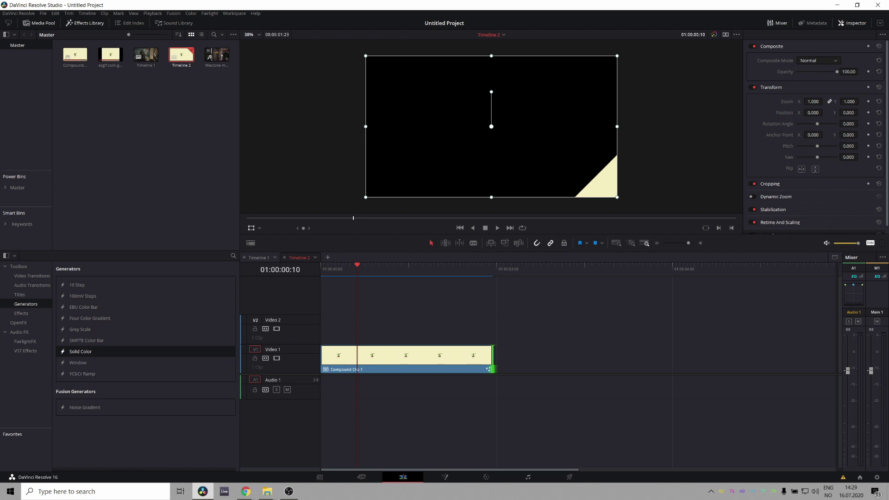
Step: On the Deliver page, set the codec to GoPro CineForm with RGB 16-bit type
click(569, 477)
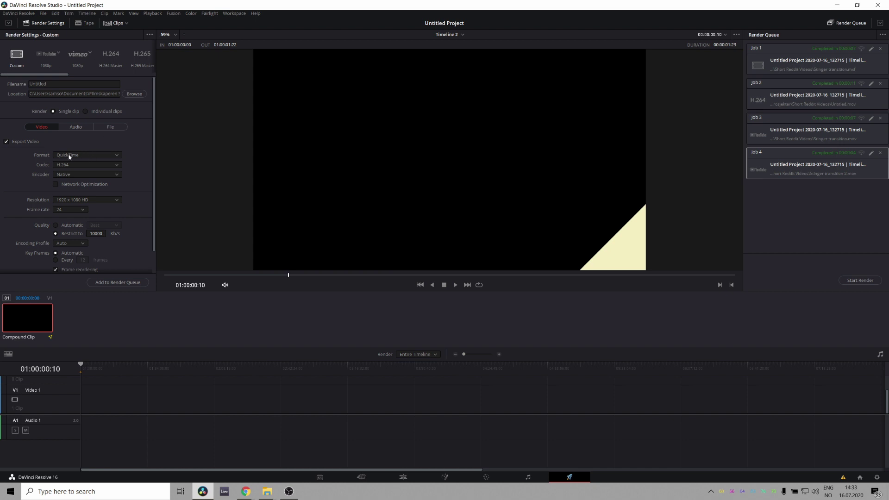
click(74, 165)
click(84, 188)
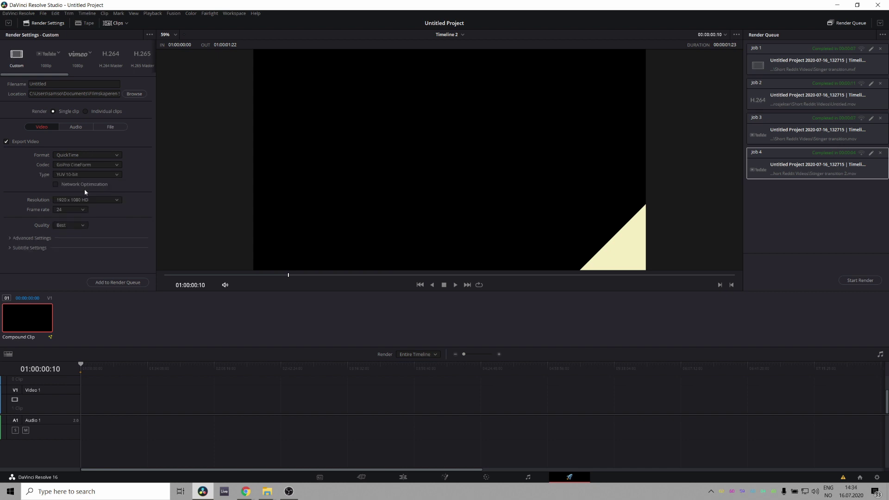
click(79, 175)
click(83, 182)
Step: Render as individual clips with alpha export, naming the file 'stinger'
click(86, 112)
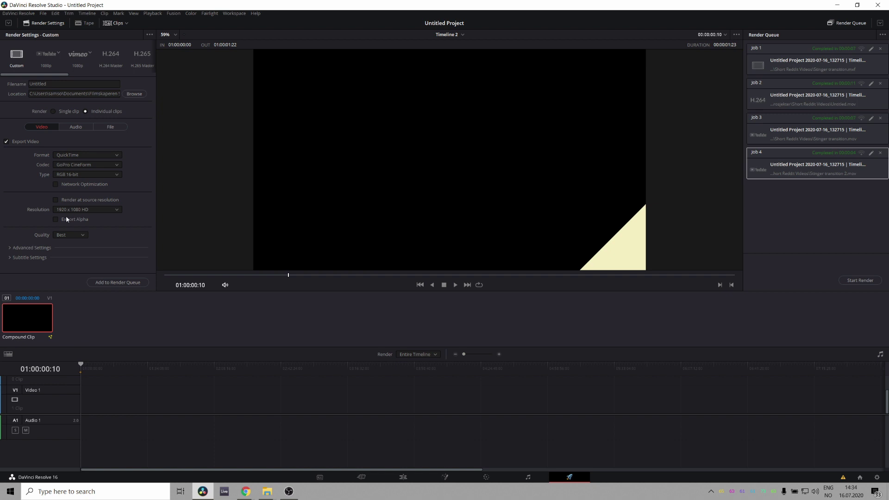
click(53, 112)
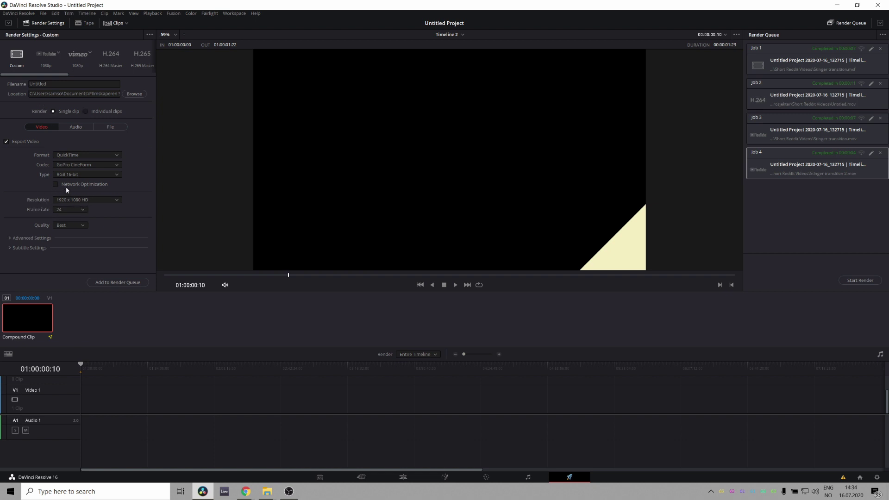
click(85, 112)
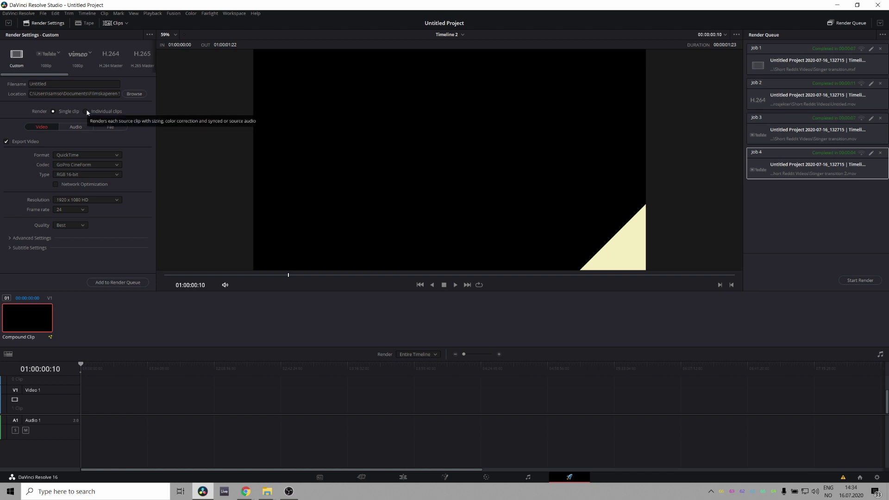
click(56, 219)
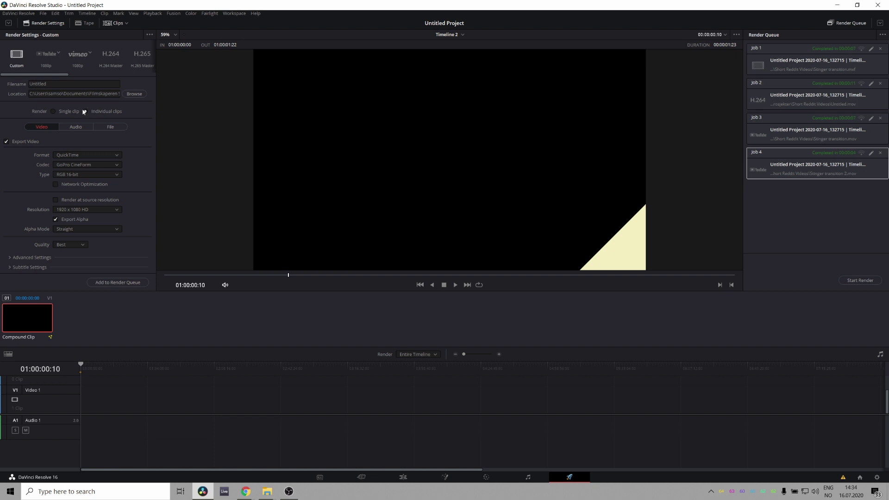
click(82, 83)
key(ctrl+a)
text(stinger)
Step: Confirm the output folder, queue the stinger render as Job 5, and start rendering
click(139, 94)
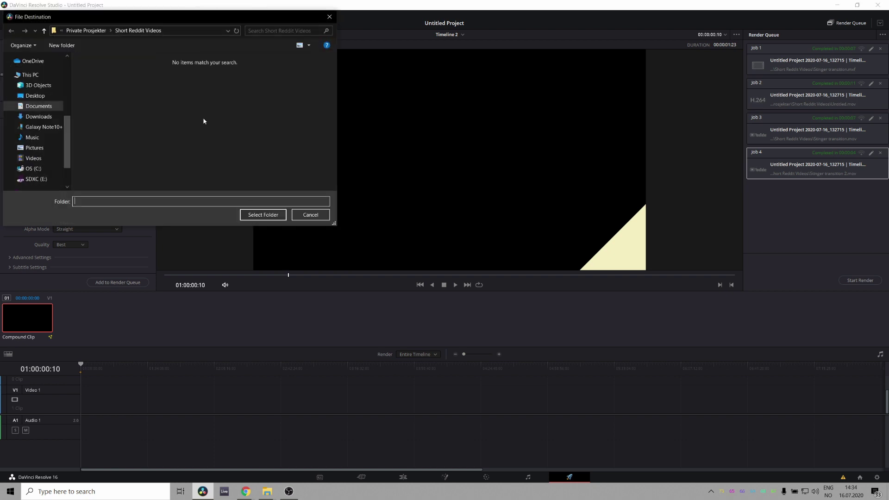
click(261, 214)
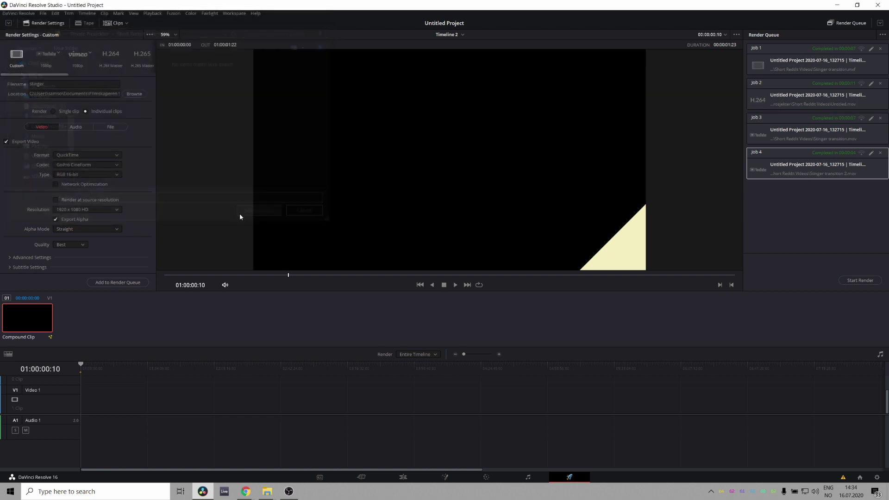
click(115, 282)
click(860, 280)
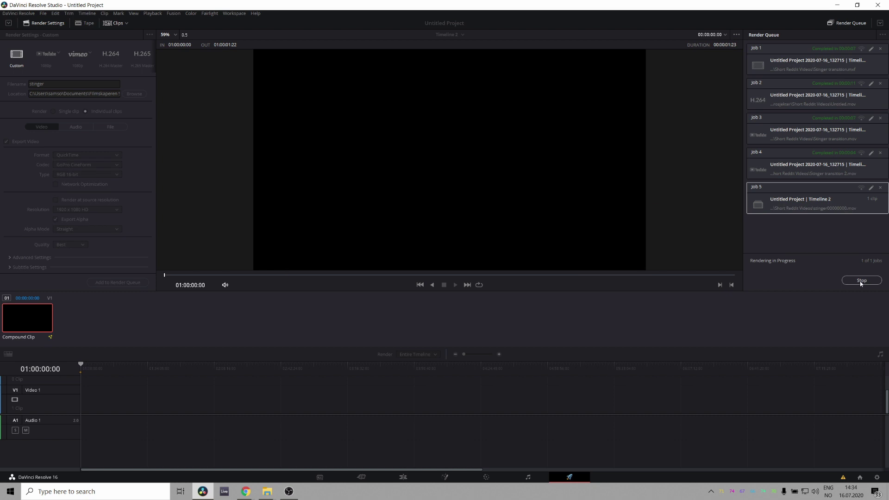